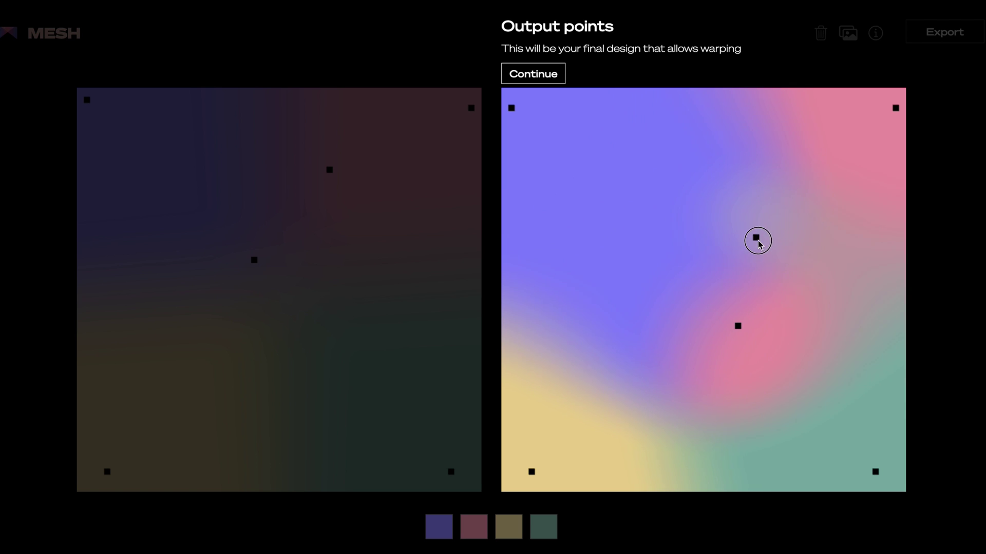
# Adjust the background shape and shrink the red rectangle to reveal '1. Icons/Graphics' below the title.
pyautogui.moveTo(757, 240); pyautogui.dragTo(597, 308)
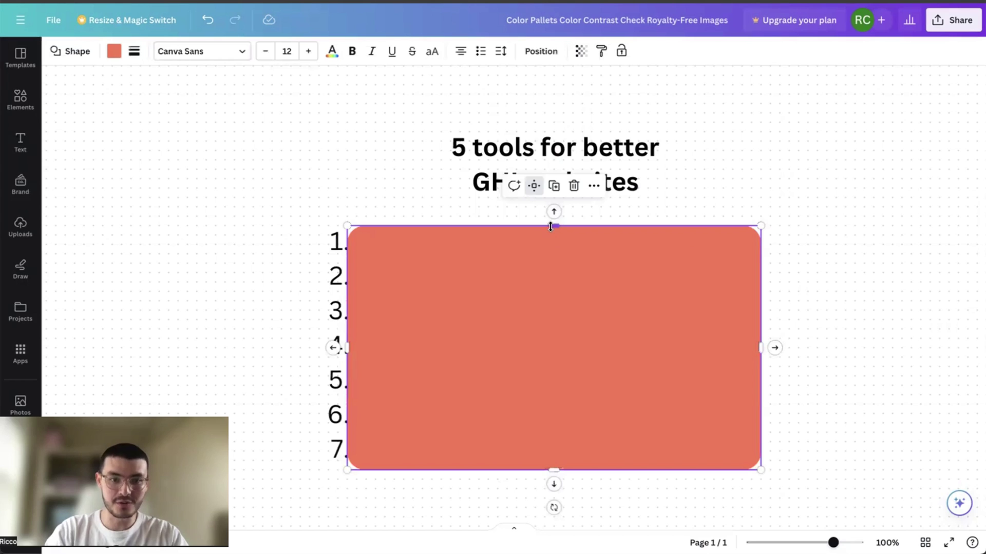
pyautogui.moveTo(552, 226); pyautogui.dragTo(549, 264)
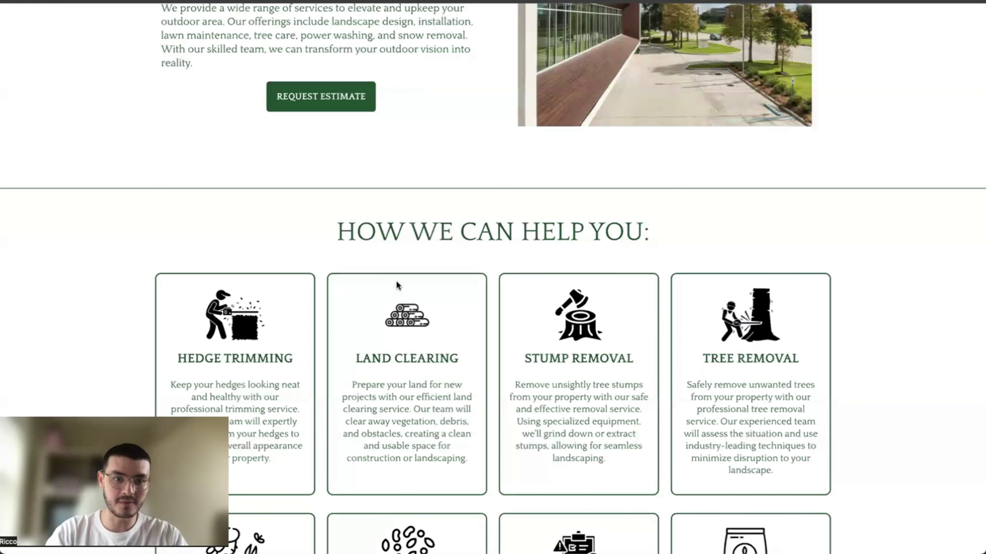
# Scroll through Flaticon's 2,074 '5 star' icon results.
pyautogui.scroll(-2, 396, 281)
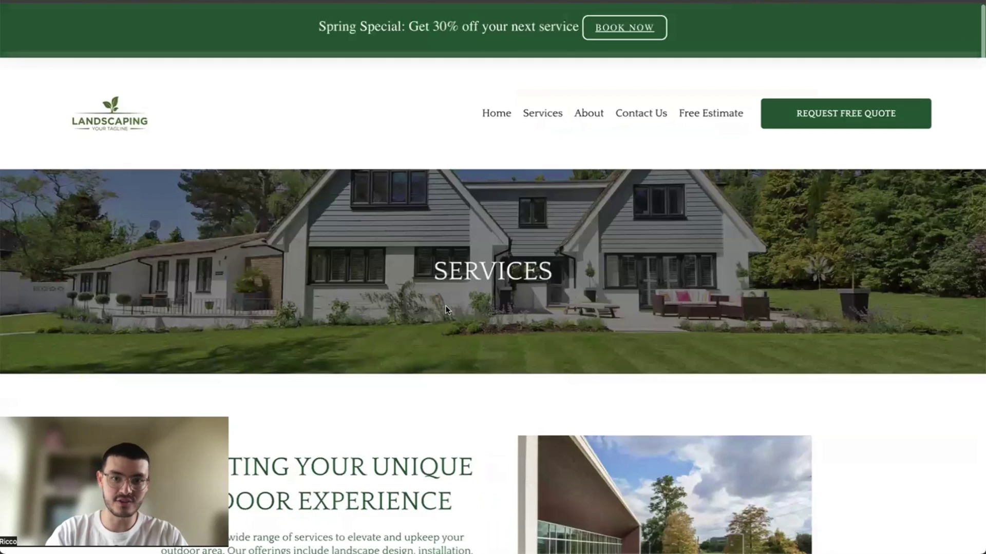
pyautogui.scroll(-10, 445, 306)
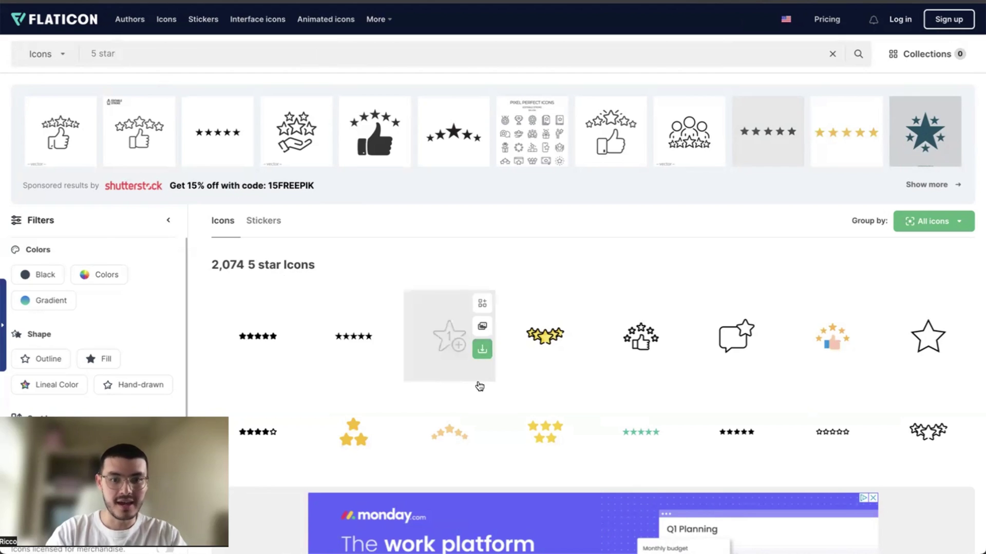
# Browse the results and view the Lineal Color version of the stars and thumbs-up icon.
pyautogui.scroll(-6, 478, 386)
pyautogui.scroll(-8, 478, 386)
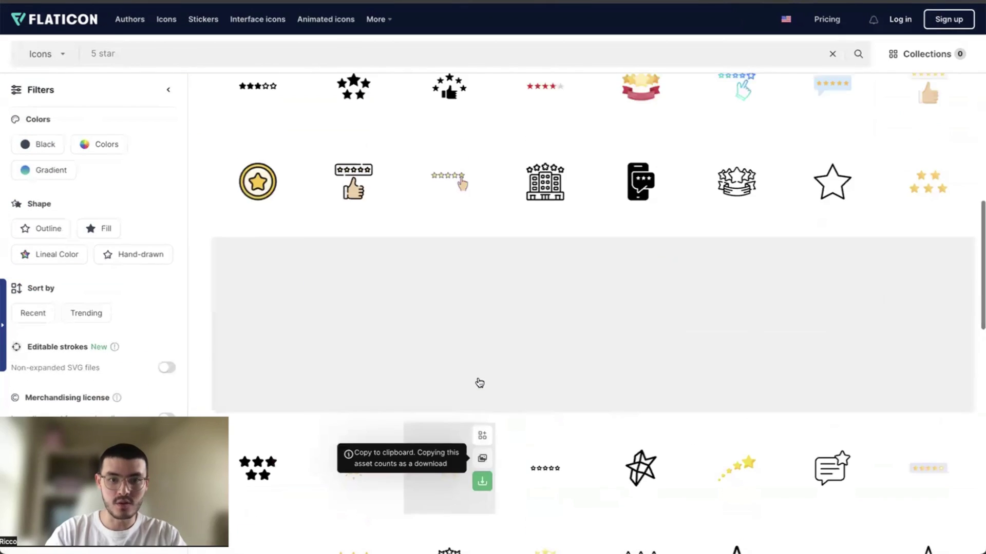
pyautogui.scroll(2, 485, 211)
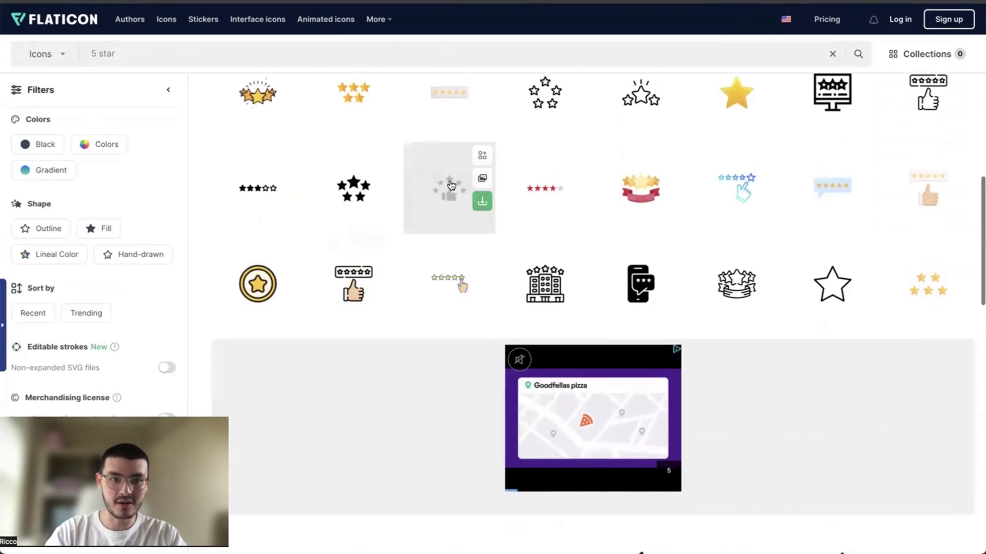
pyautogui.click(449, 202)
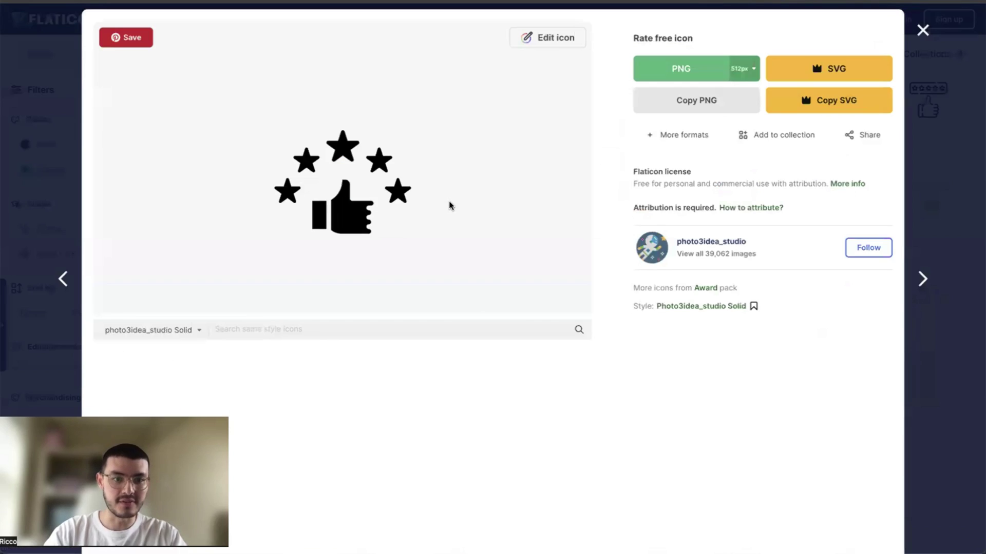
pyautogui.click(129, 163)
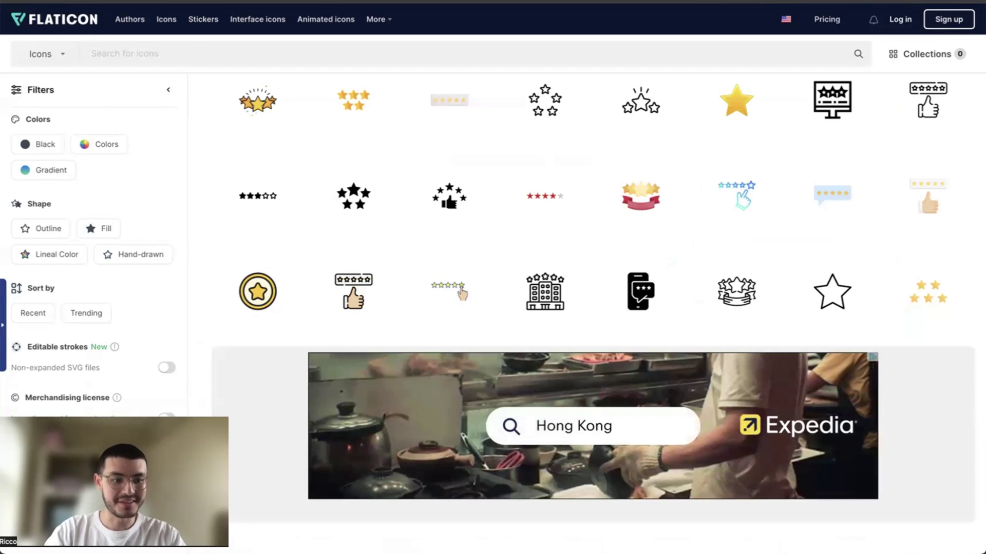
# Close the icon details and search Flaticon for 'instagram logo' (1,146 icons).
pyautogui.click(923, 30)
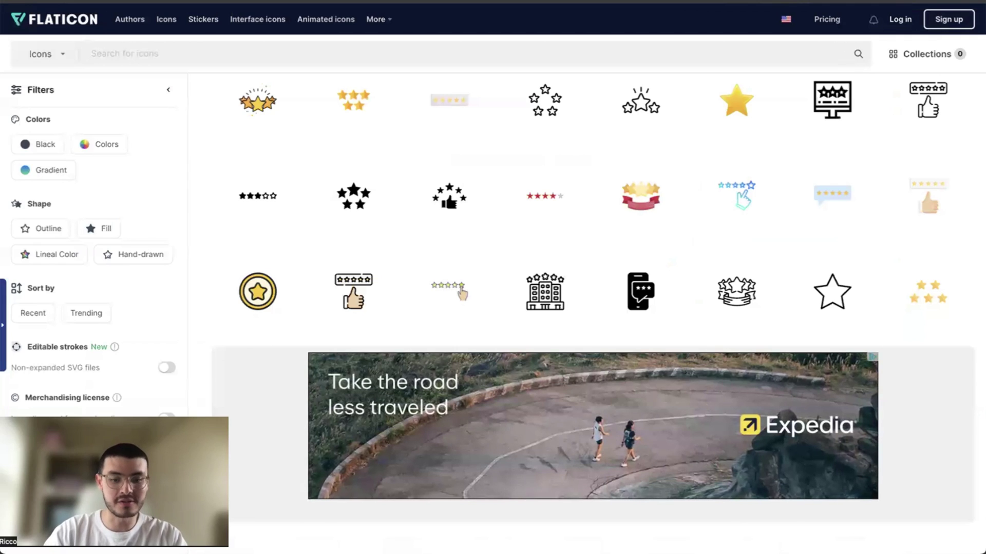
pyautogui.write('instagram lo')
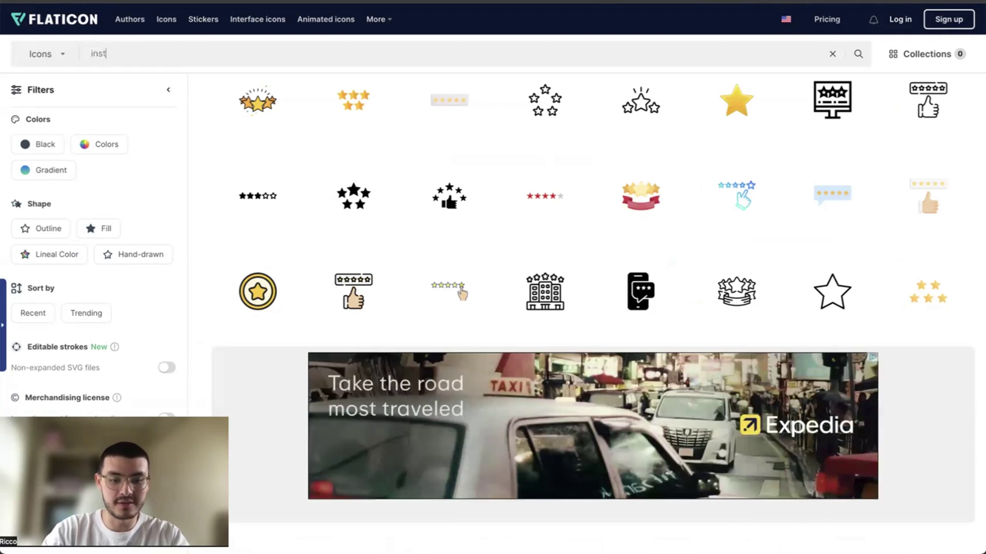
pyautogui.write('go')
pyautogui.press('Return')
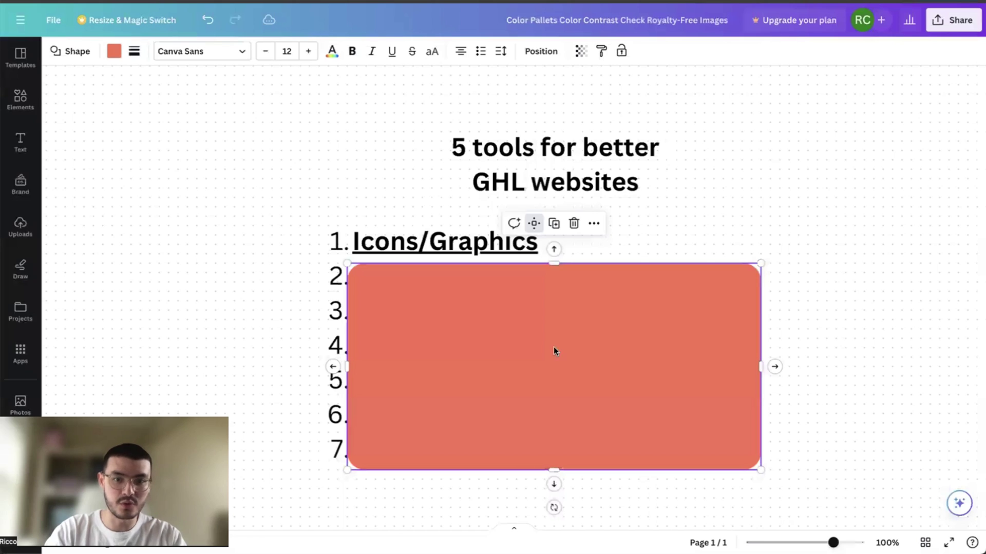
# Shrink the red rectangle further to reveal '2. Royalty-Free Images', then deselect it.
pyautogui.moveTo(556, 265); pyautogui.dragTo(556, 301)
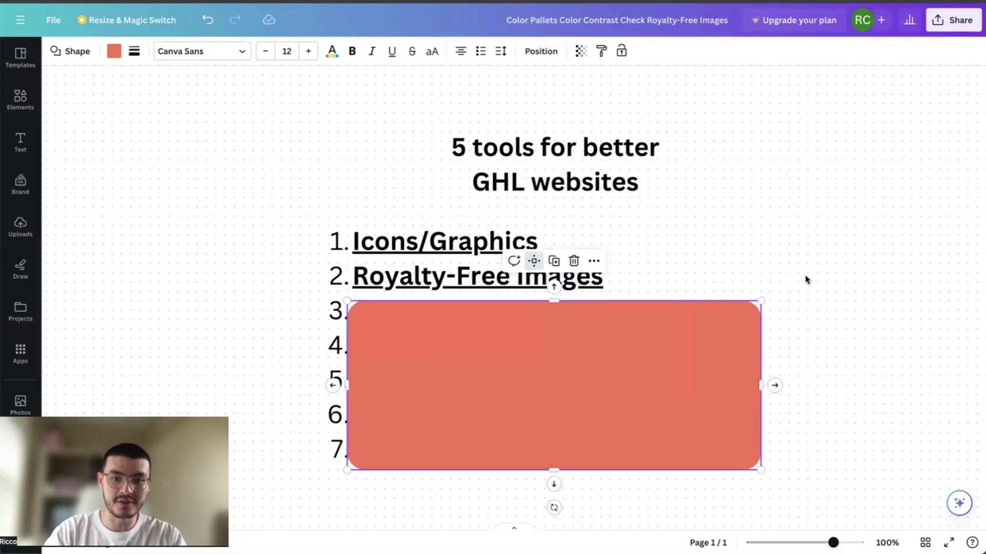
pyautogui.click(805, 279)
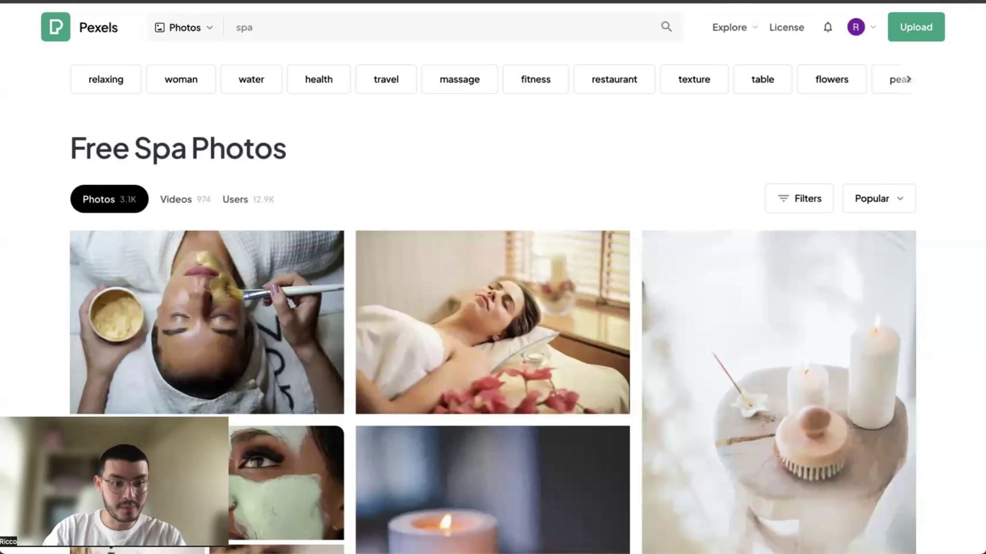
# Browse the Pexels results and open the ballerina in white tutu photo from the 'dancing' search.
pyautogui.scroll(-8, 650, 314)
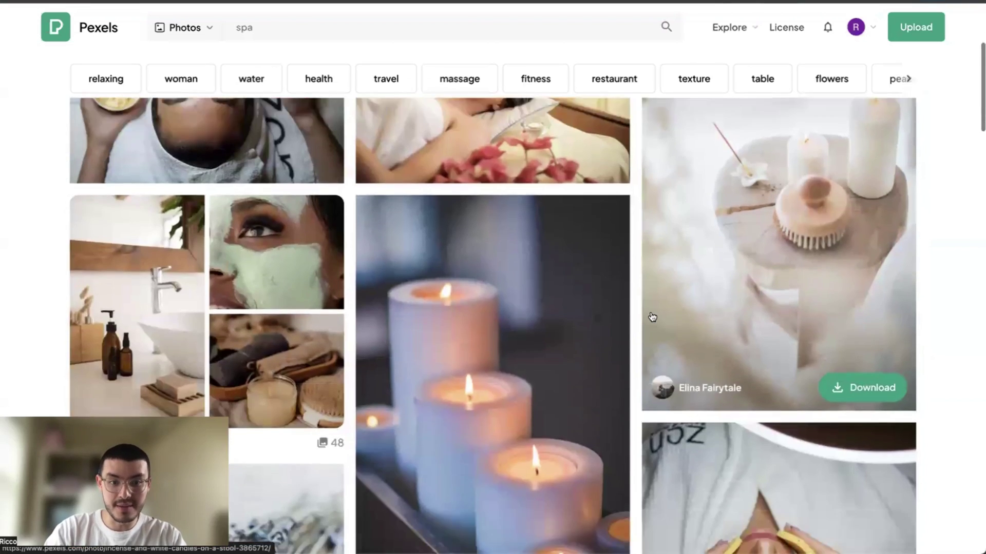
pyautogui.scroll(-8, 650, 314)
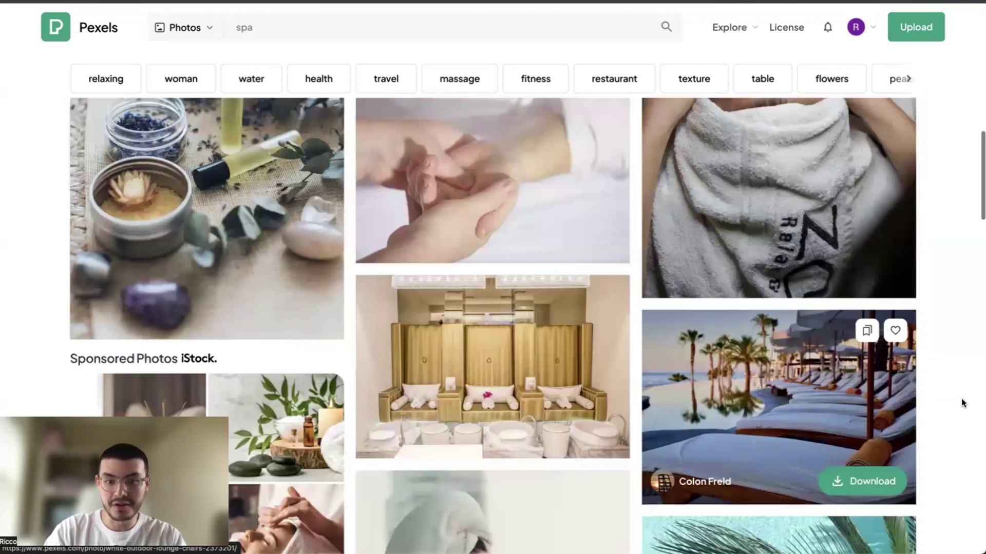
pyautogui.scroll(-2, 963, 403)
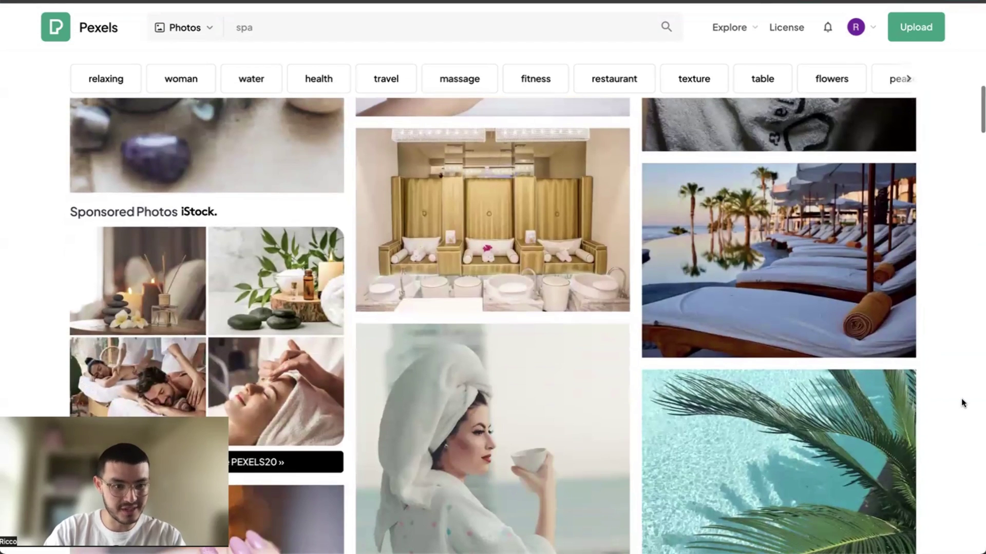
pyautogui.scroll(-15, 962, 403)
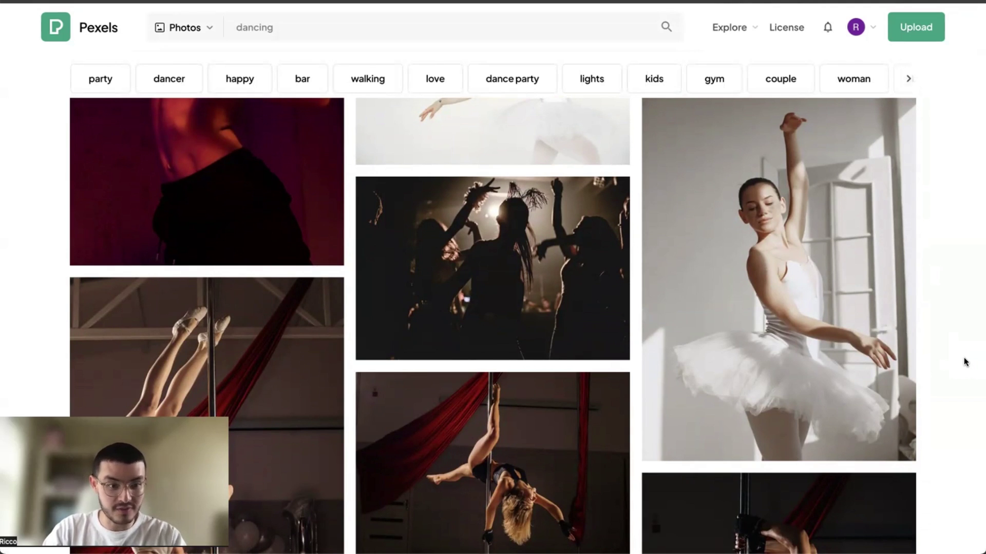
pyautogui.click(768, 268)
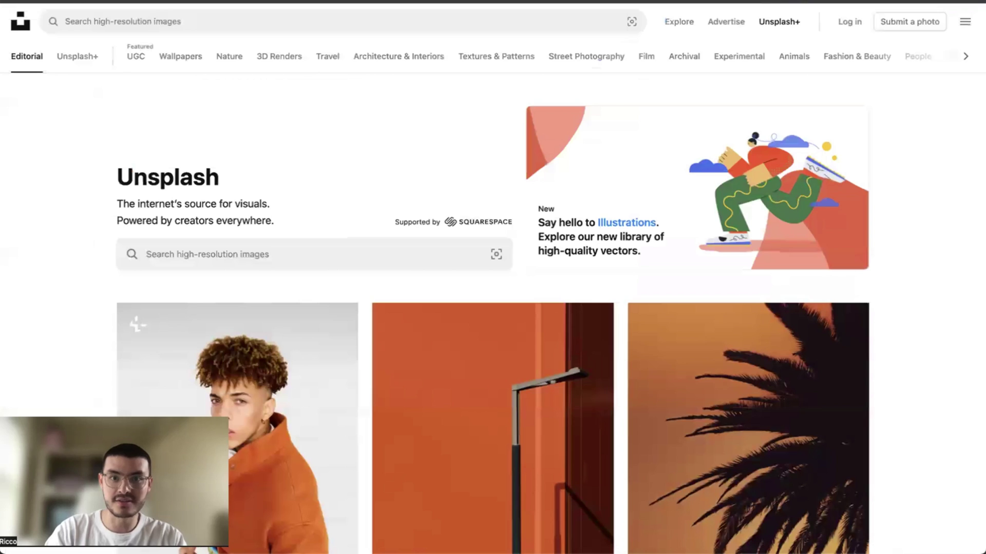
# Search Unsplash for 'photography studio' photos.
pyautogui.click(203, 22)
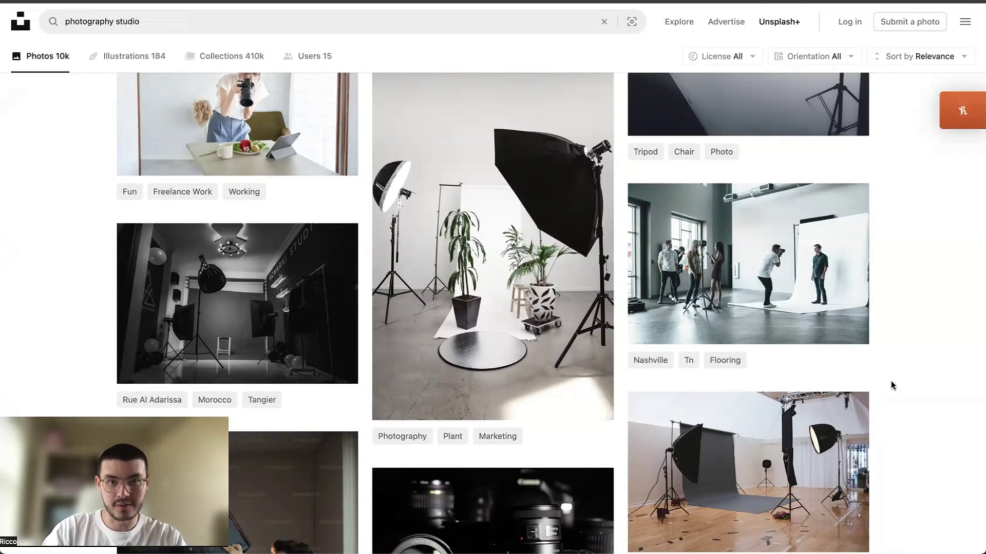
# Back in Canva, shrink the red rectangle to reveal '3. Color Palletes'.
pyautogui.hotkey('ctrl', 'Tab')
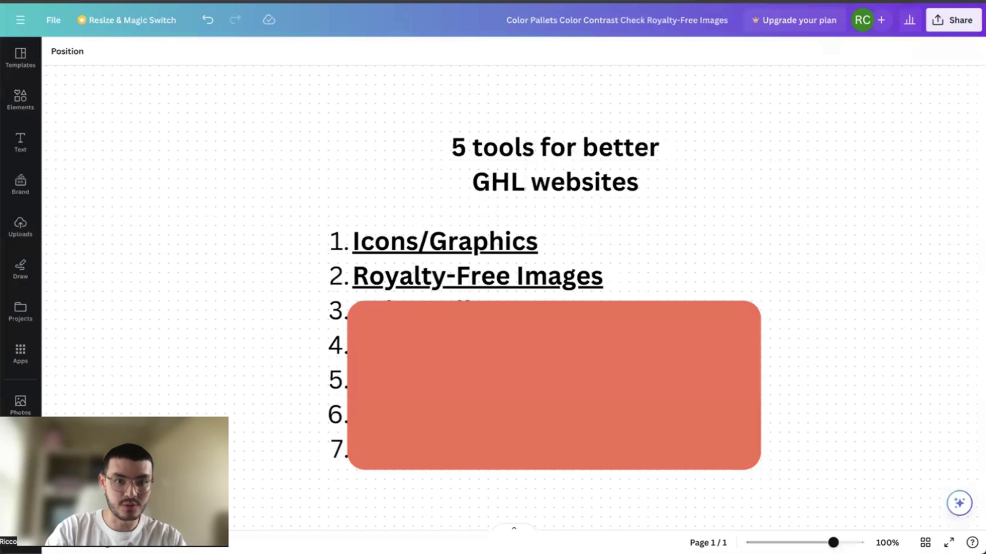
pyautogui.click(488, 367)
pyautogui.moveTo(554, 302); pyautogui.dragTo(553, 330)
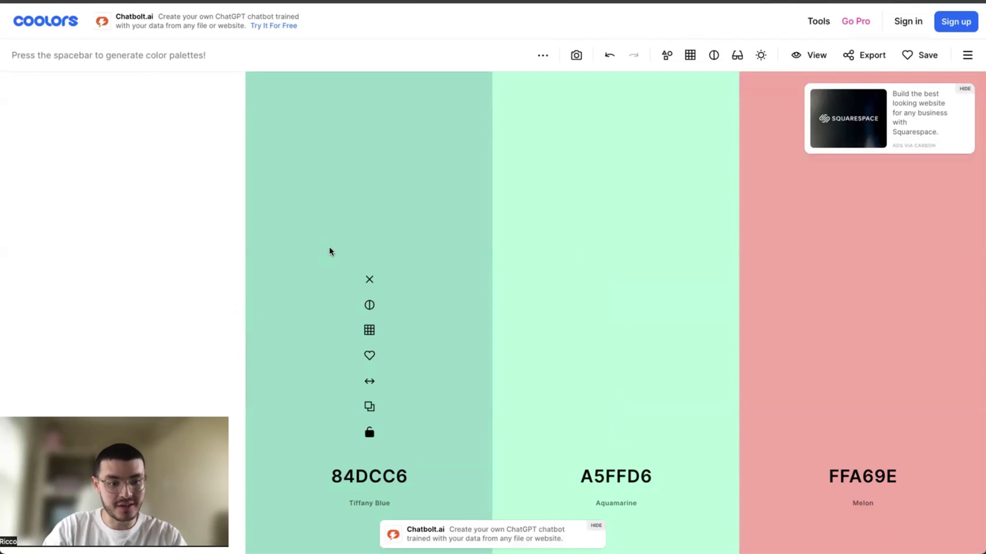
# Remove Tiffany Blue, add two colours before Melon, then generate a fresh random palette.
pyautogui.click(369, 280)
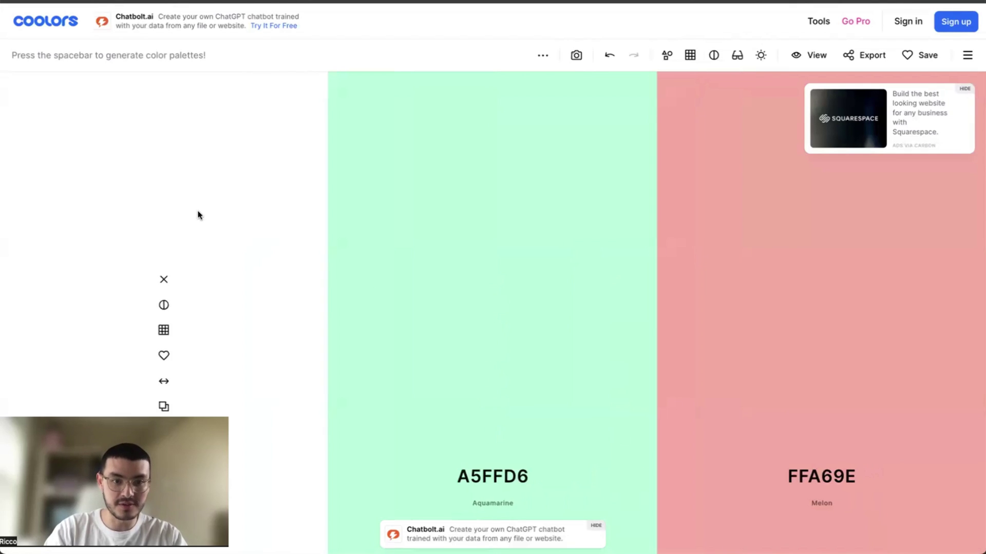
pyautogui.click(657, 313)
pyautogui.click(739, 312)
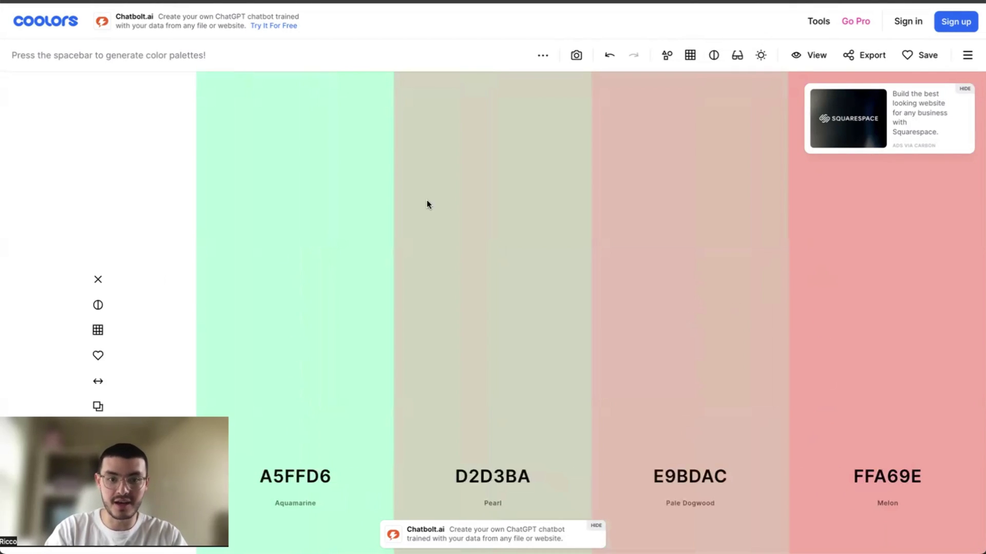
pyautogui.press('space')
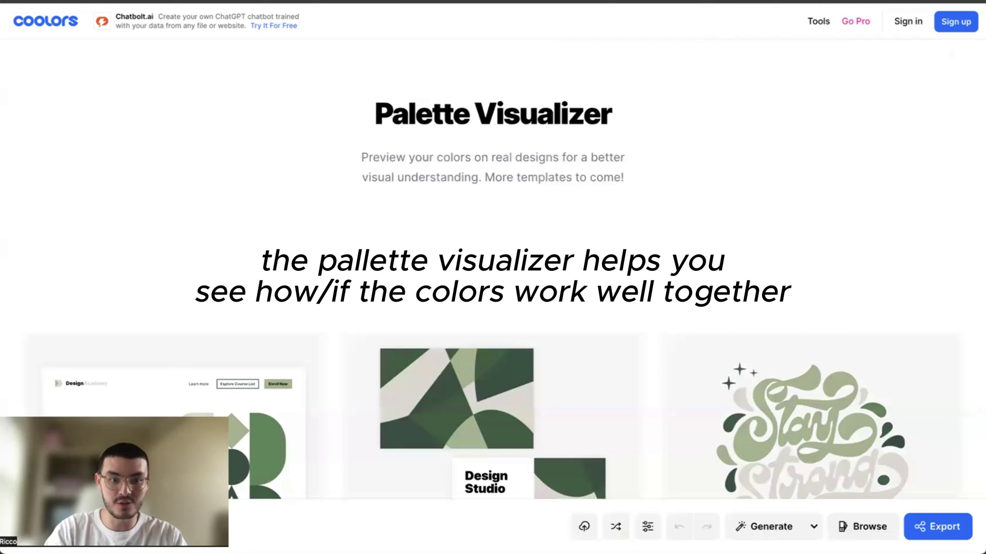
# In the Palette Visualizer, change the fourth colour to Screamin' green 6DFF6A.
pyautogui.scroll(-4, 493, 247)
pyautogui.scroll(-4, 933, 236)
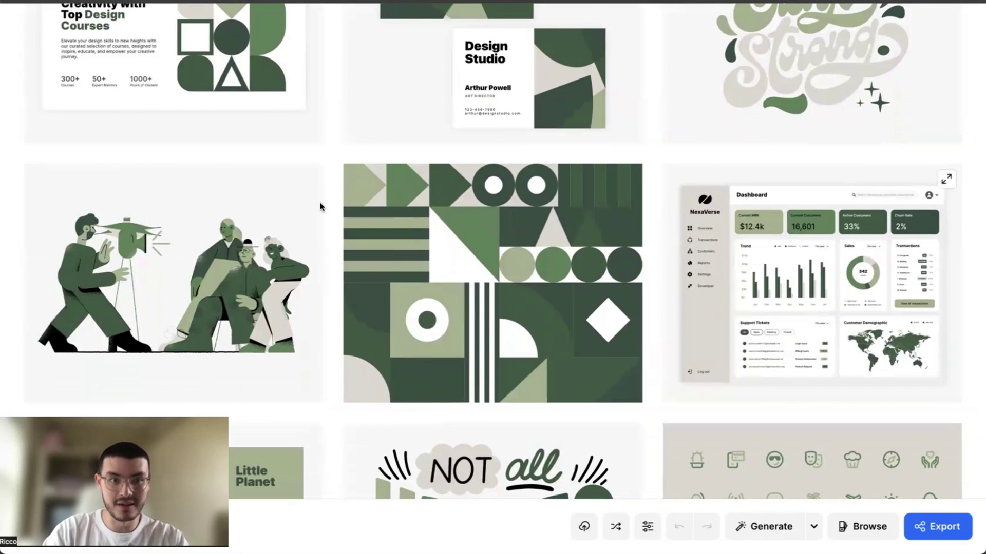
pyautogui.scroll(-6, 321, 206)
pyautogui.scroll(10, 312, 371)
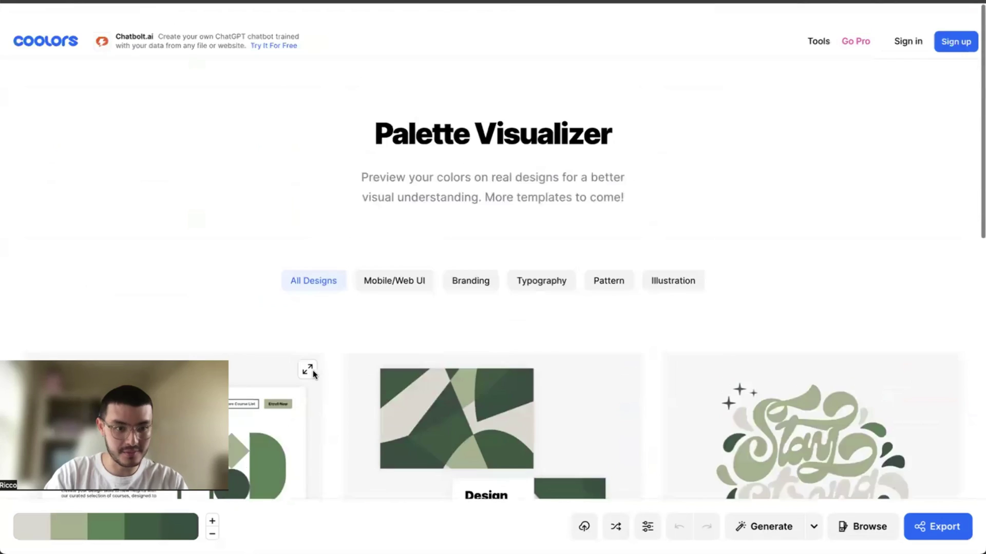
pyautogui.scroll(-3, 313, 371)
pyautogui.scroll(-1, 312, 371)
pyautogui.click(140, 523)
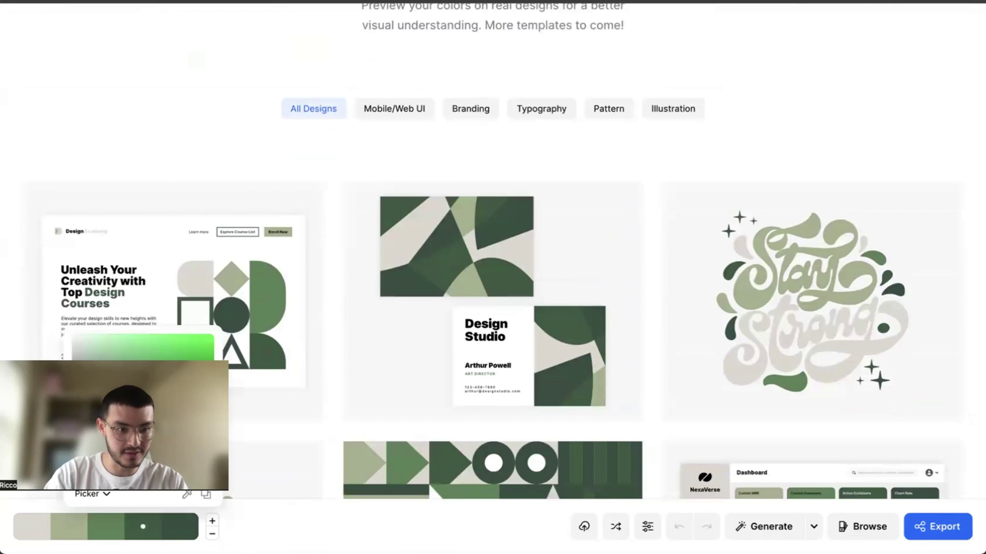
pyautogui.click(157, 348)
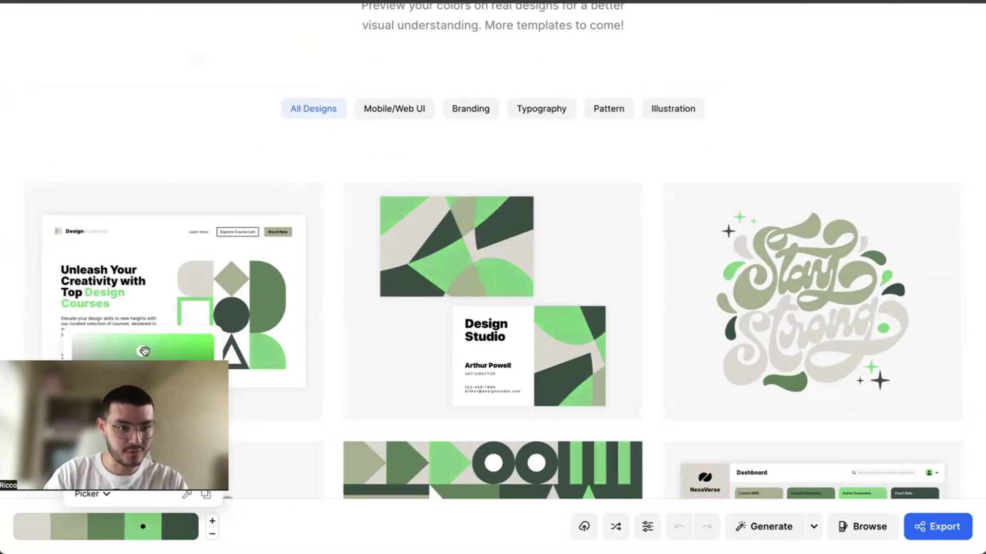
pyautogui.moveTo(182, 349); pyautogui.dragTo(184, 352)
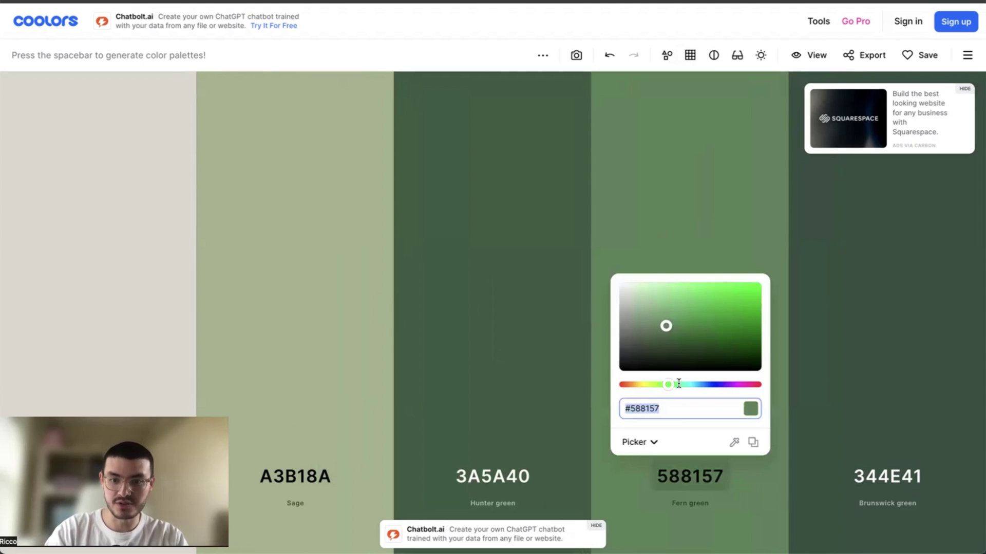
pyautogui.click(701, 325)
pyautogui.click(700, 283)
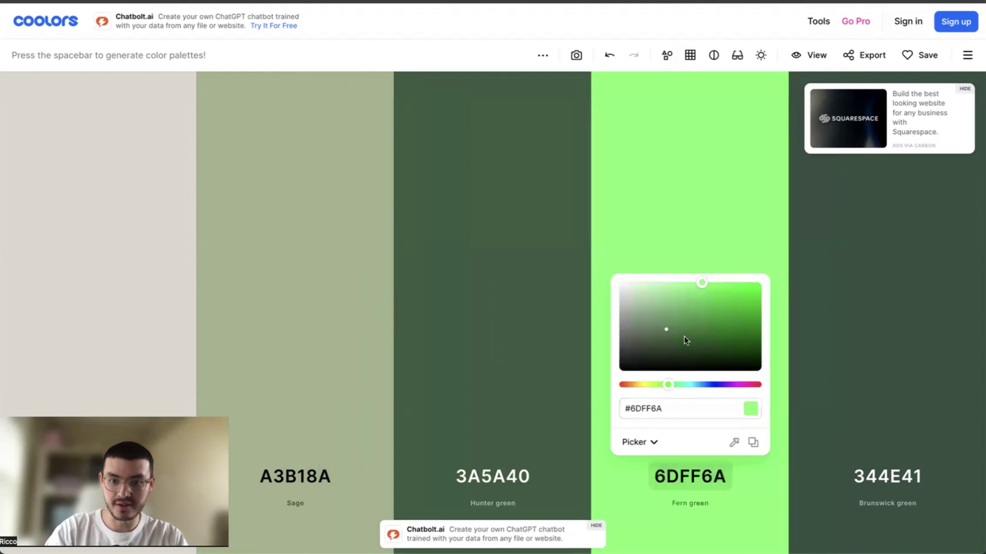
# Close the colour editor and generate a new palette (617073, 7A93AC, 92BCEA, AFB3F7).
pyautogui.click(652, 443)
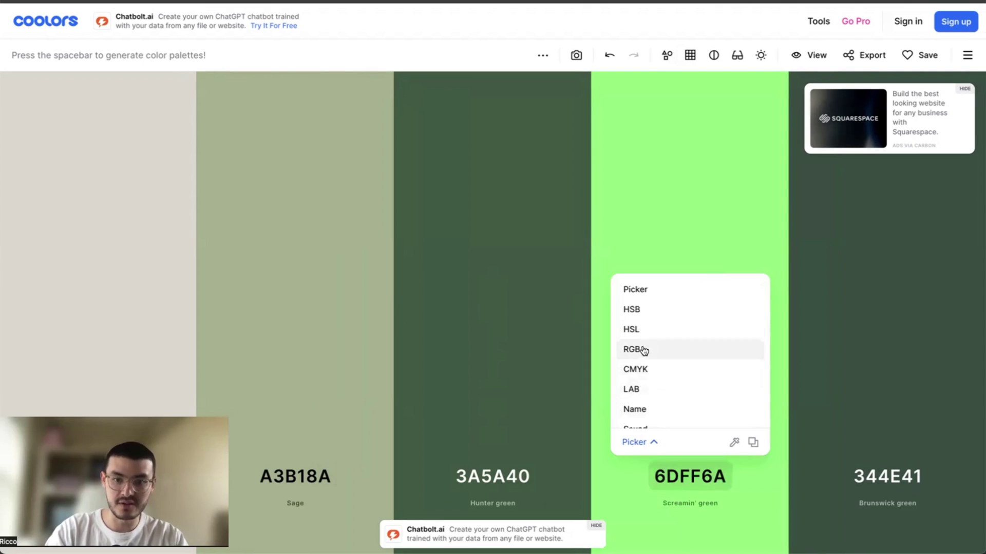
pyautogui.click(539, 261)
pyautogui.press('space')
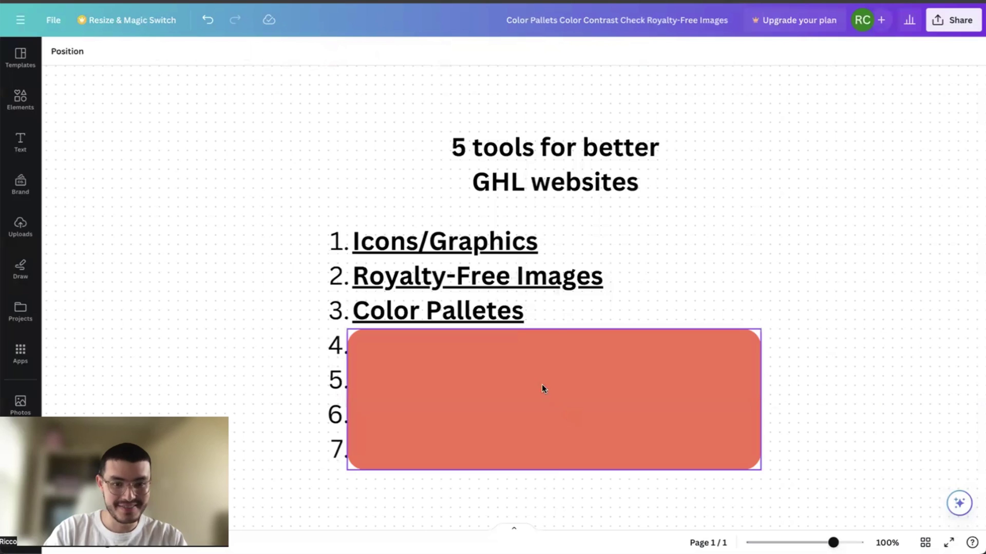
# Shorten the coral rectangle over the list to uncover item 4, Color Contrast Check.
pyautogui.click(541, 389)
pyautogui.moveTo(553, 328); pyautogui.dragTo(550, 366)
pyautogui.click(808, 347)
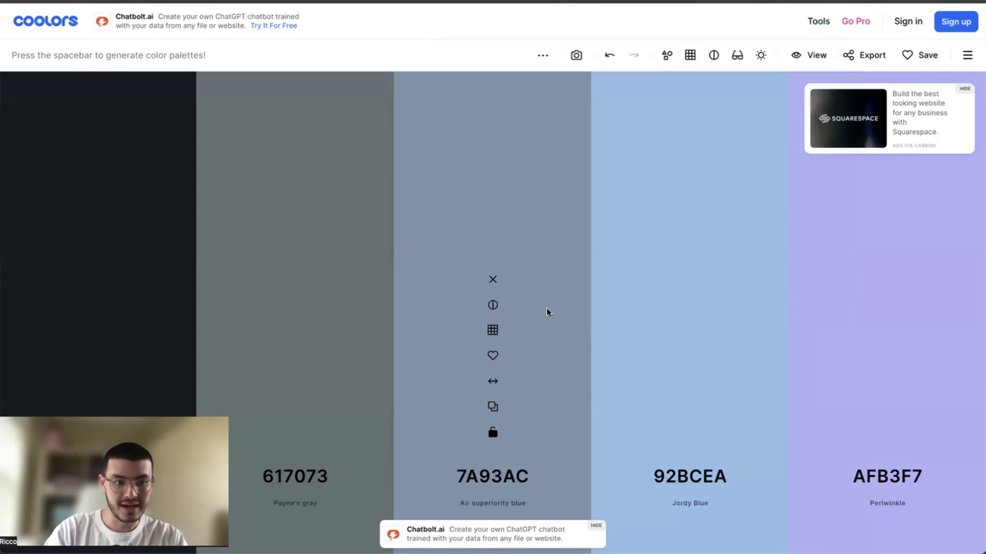
# In Coolors' contrast checker, set the text colour to nearly match the background.
pyautogui.moveTo(827, 18)
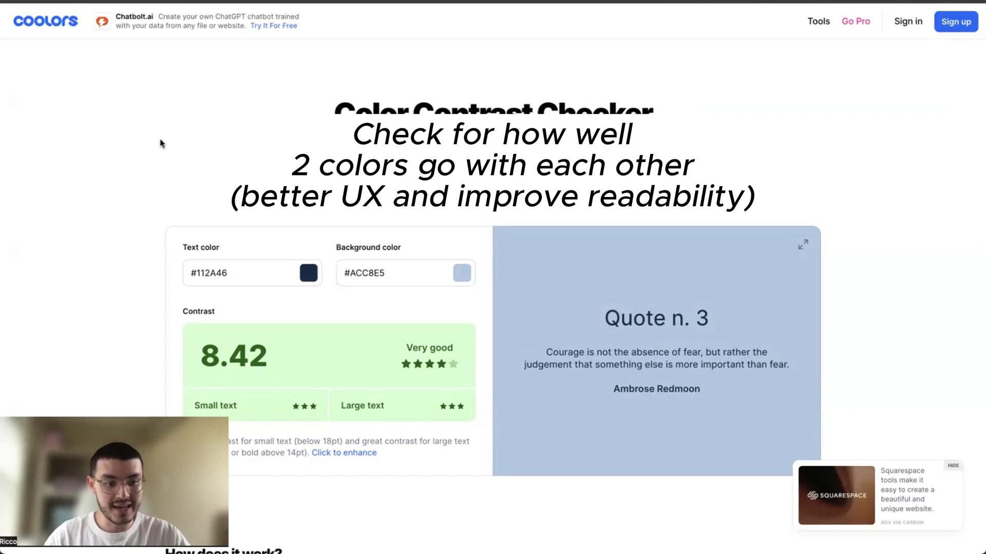
pyautogui.click(308, 273)
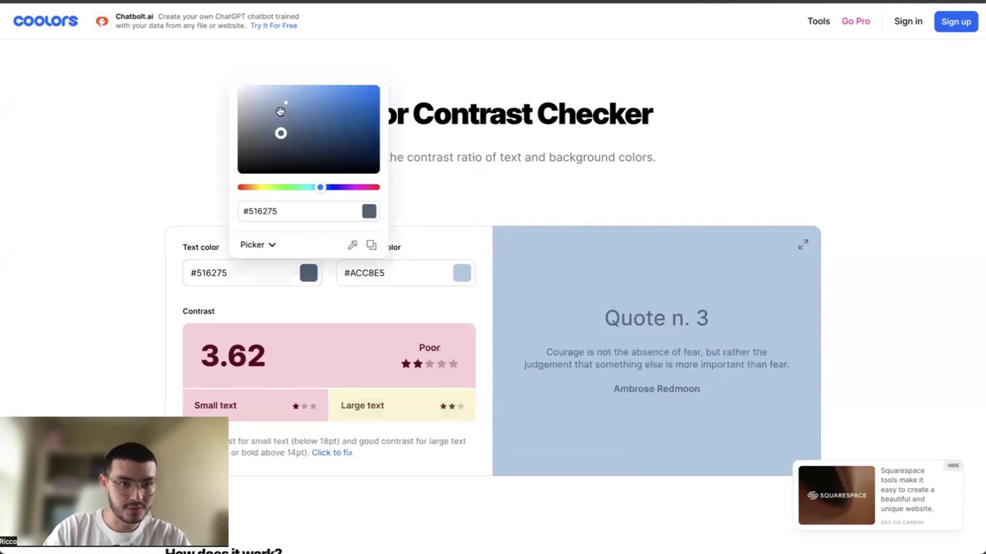
pyautogui.moveTo(279, 132); pyautogui.dragTo(270, 93)
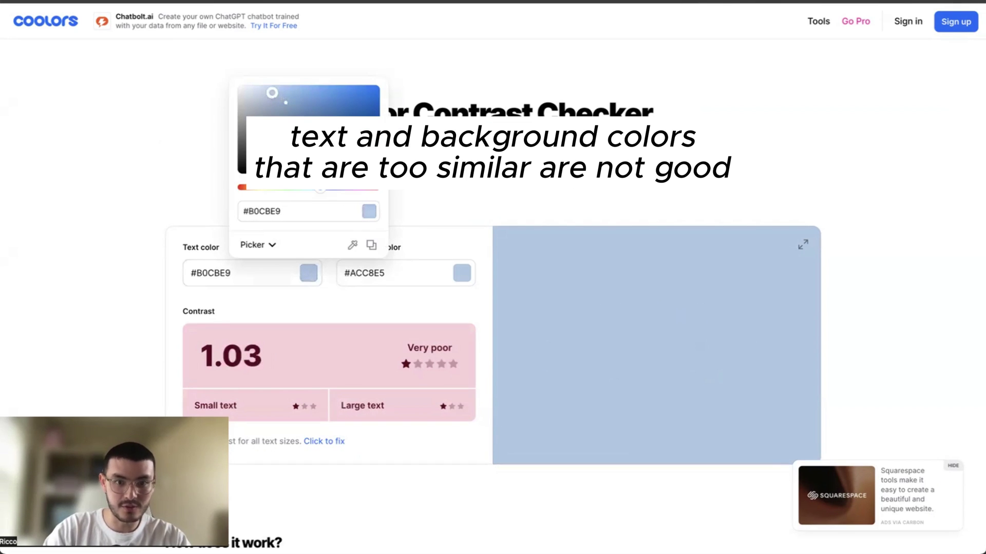
pyautogui.click(432, 194)
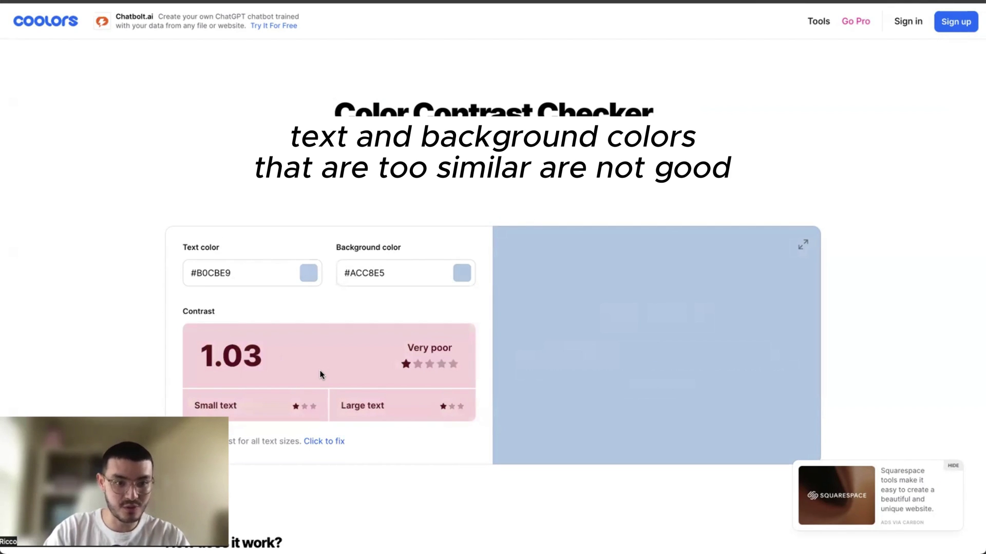
# Fix the contrast with Adjust both colors, giving white on #214469 rated 10.02, then return to Canva.
pyautogui.click(323, 437)
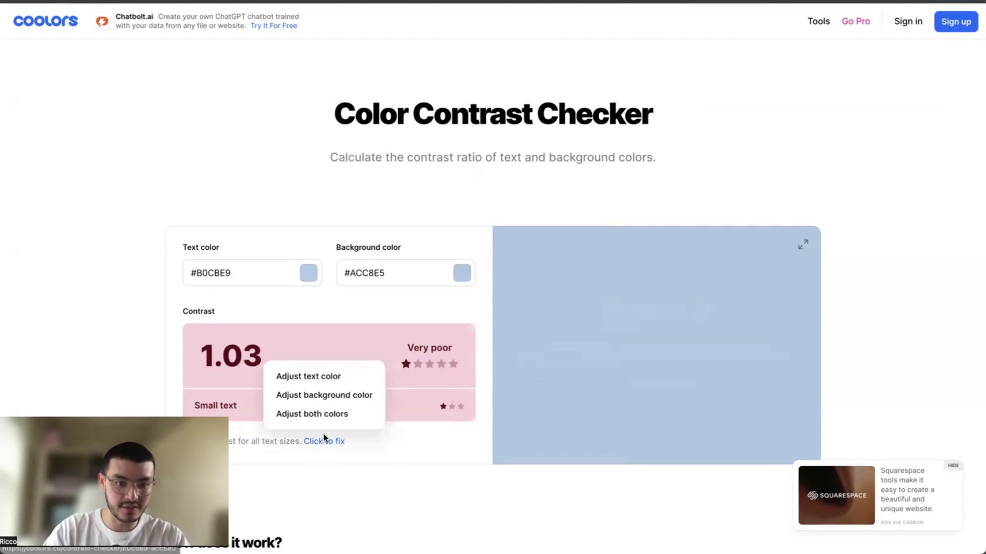
pyautogui.click(329, 414)
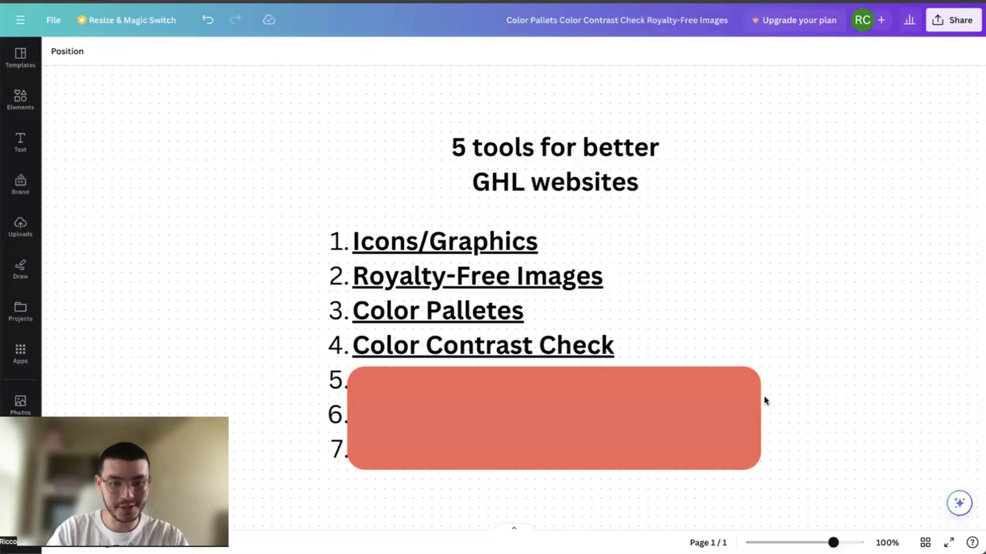
pyautogui.click(537, 380)
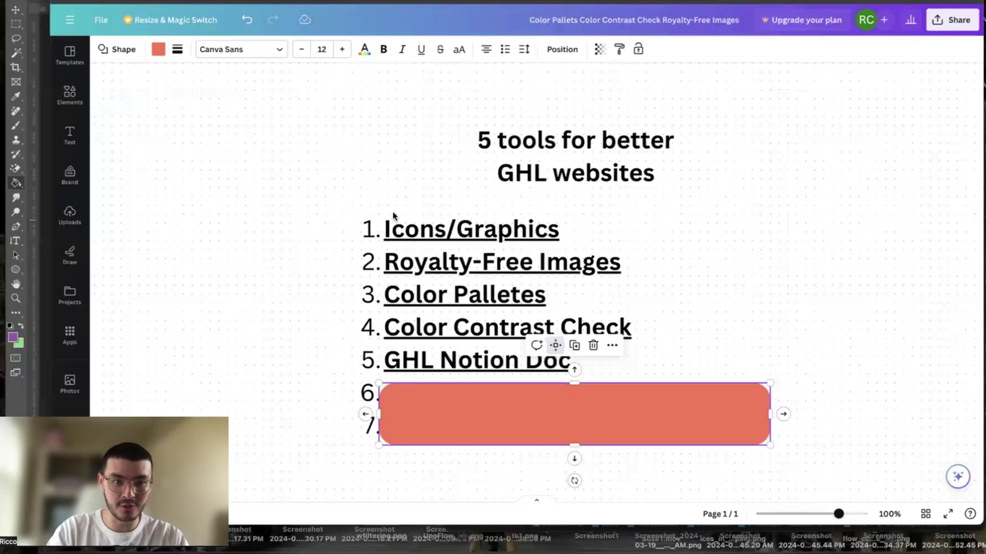
# Bring Notion forward and scroll through the GHL Web Design board's Very easy, Ok and Not as easy lists.
pyautogui.hotkey('ctrl', 'Up')
pyautogui.click(205, 329)
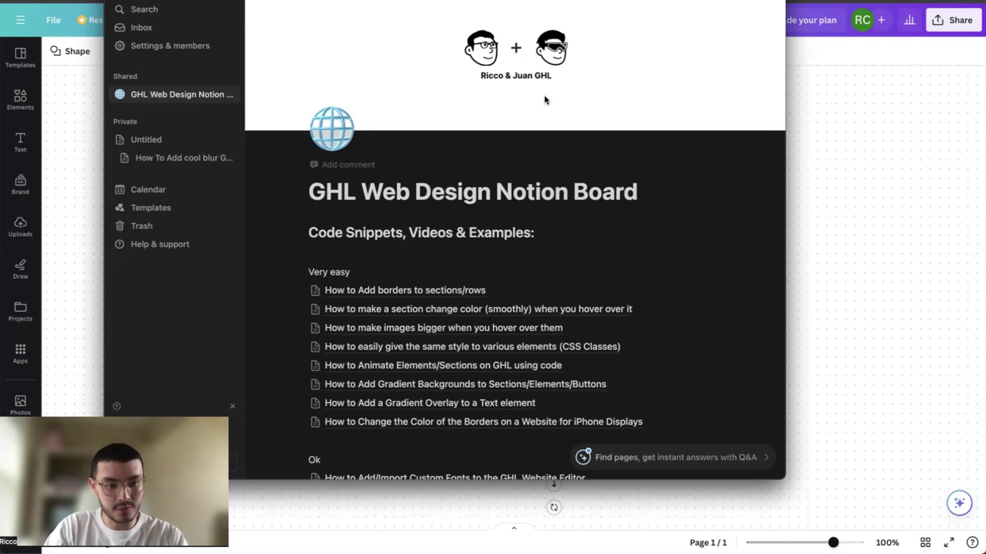
pyautogui.scroll(-5, 565, 102)
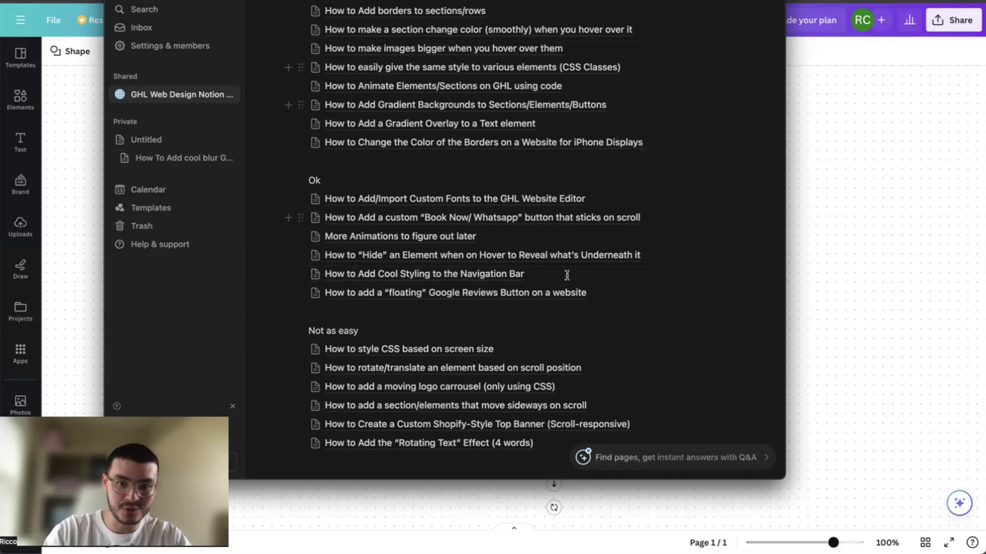
pyautogui.scroll(1, 696, 231)
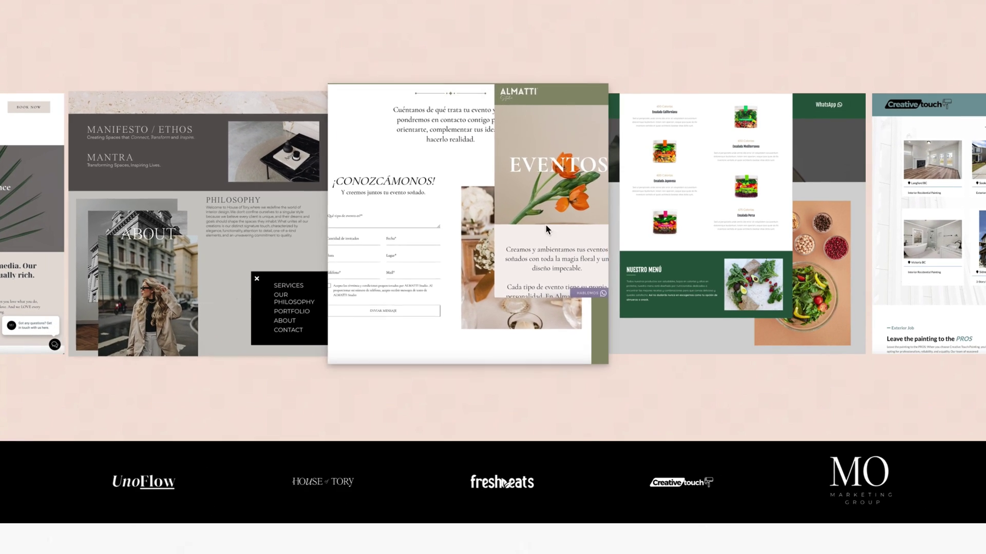
pyautogui.scroll(-3, 763, 235)
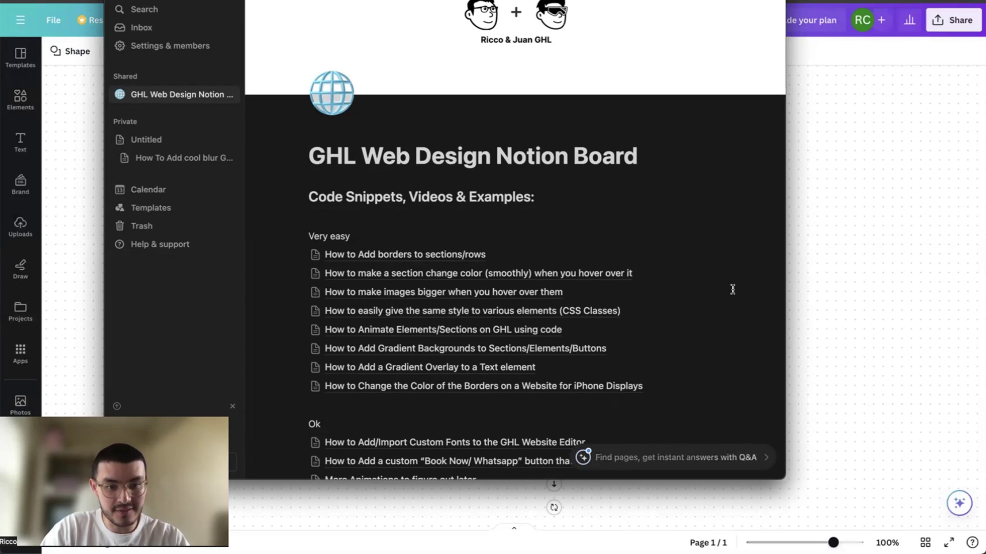
pyautogui.scroll(-3, 698, 393)
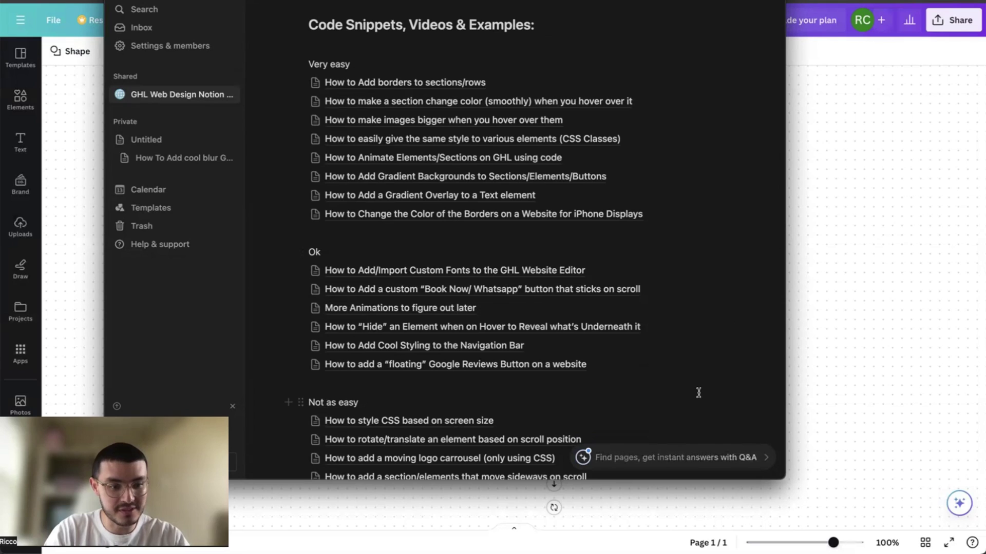
# Uncover list item 6 in Canva, then warp the mesh gradient's red and teal regions.
pyautogui.click(874, 323)
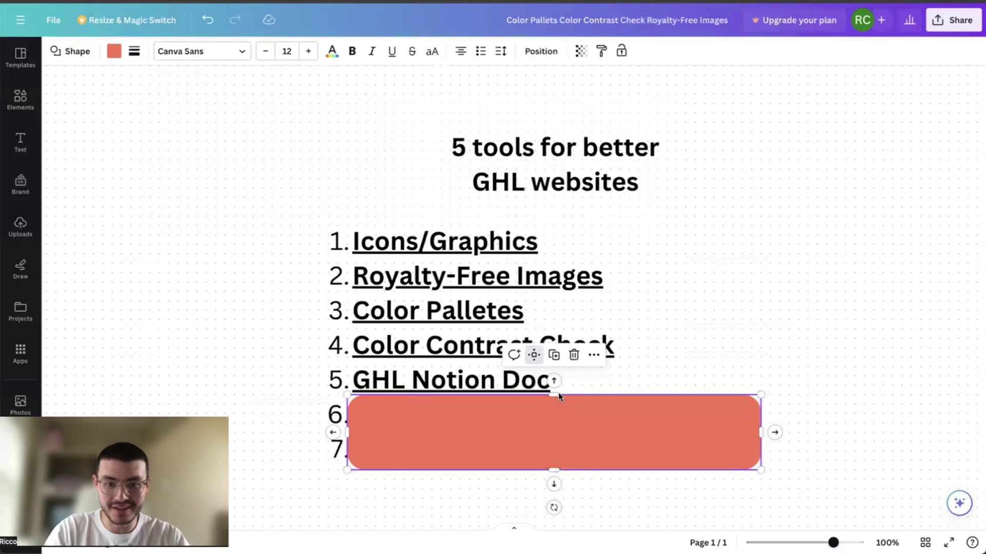
pyautogui.moveTo(555, 395); pyautogui.dragTo(555, 433)
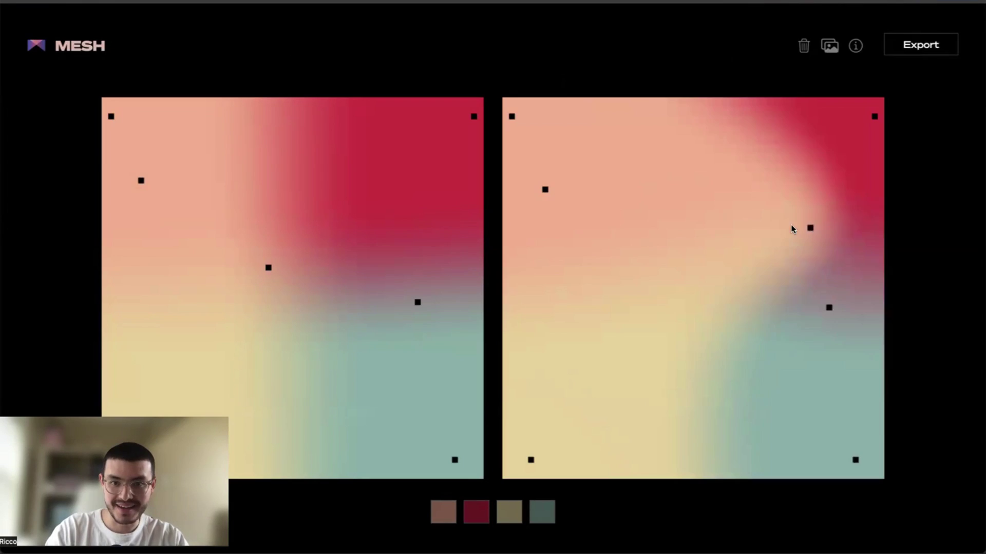
pyautogui.moveTo(799, 225); pyautogui.dragTo(590, 252)
pyautogui.moveTo(545, 188); pyautogui.dragTo(568, 180)
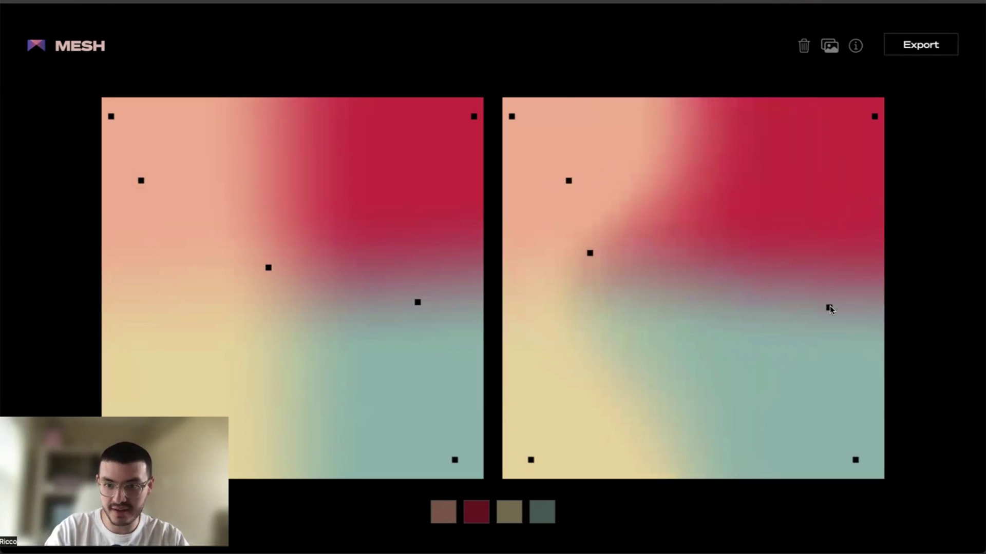
pyautogui.moveTo(829, 307); pyautogui.dragTo(784, 242)
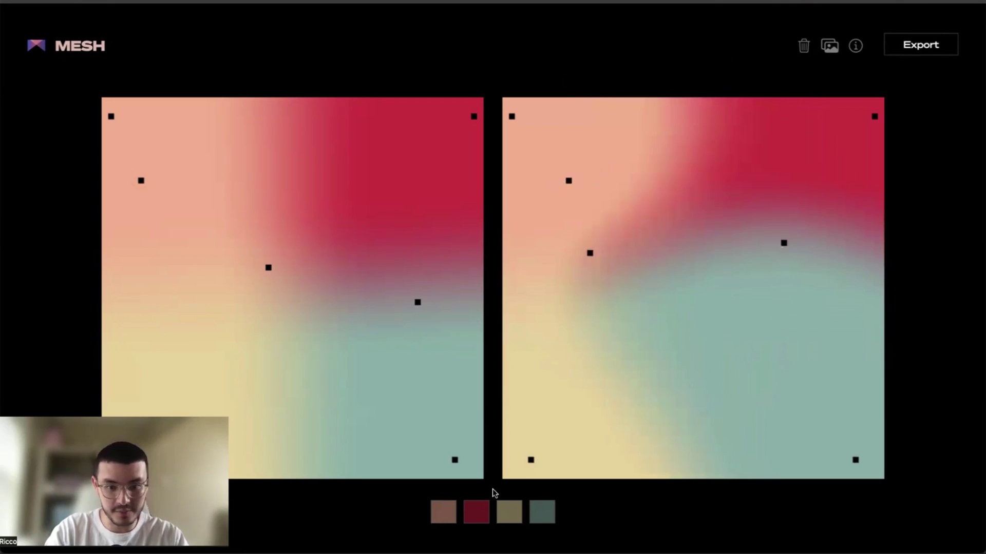
# Adjust the red gradient colour and export the gradient as mesh-gradient (1).png.
pyautogui.click(476, 511)
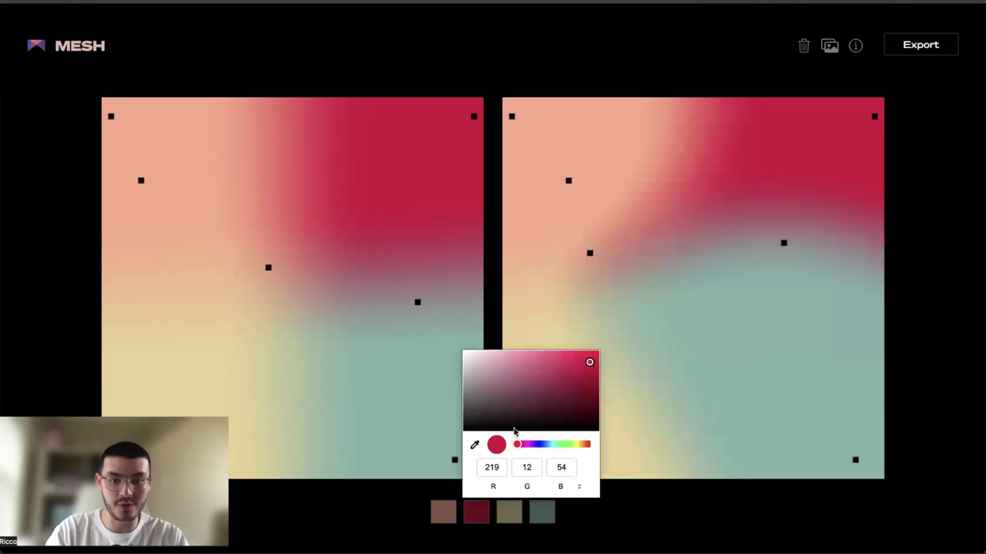
pyautogui.click(557, 335)
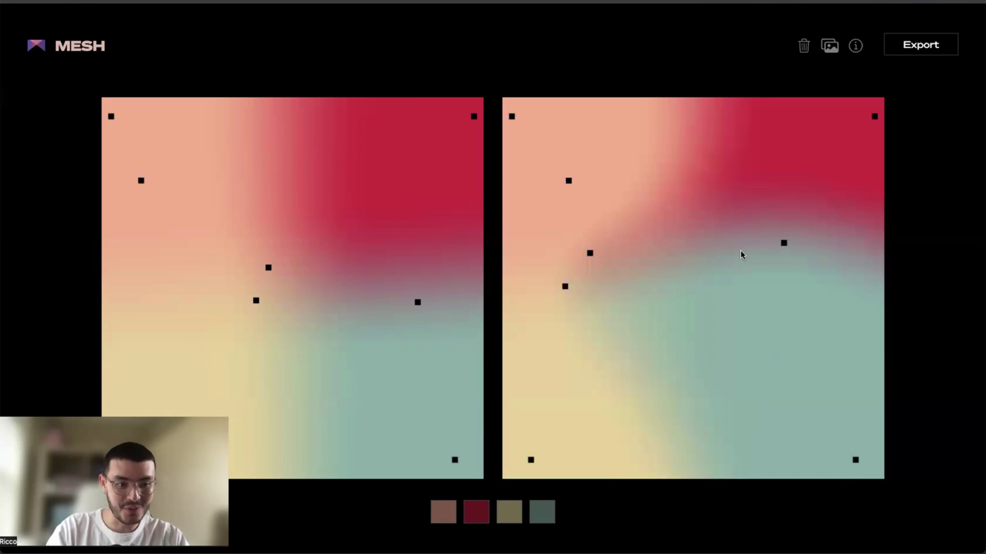
pyautogui.click(921, 46)
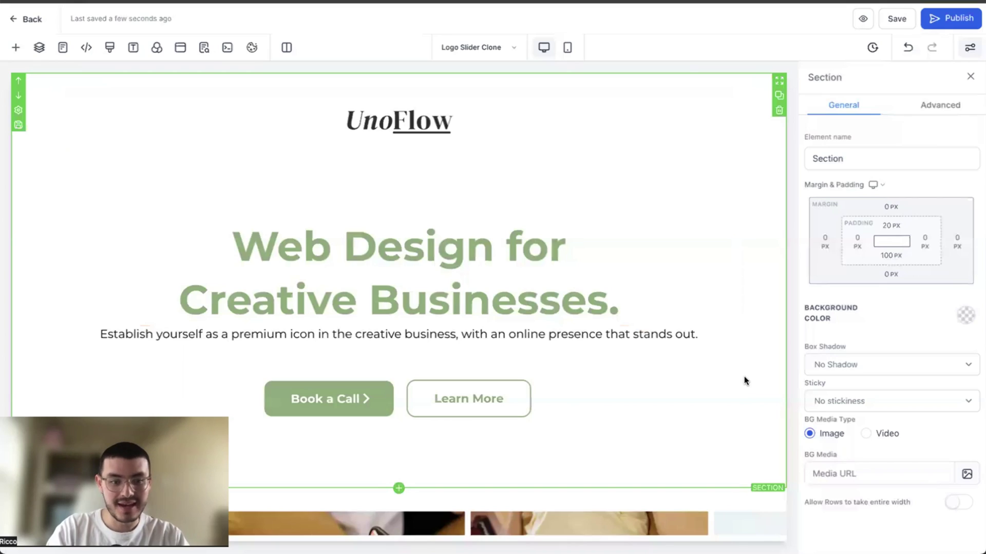
# Upload the mesh gradient image and set it as the hero section's background.
pyautogui.click(967, 473)
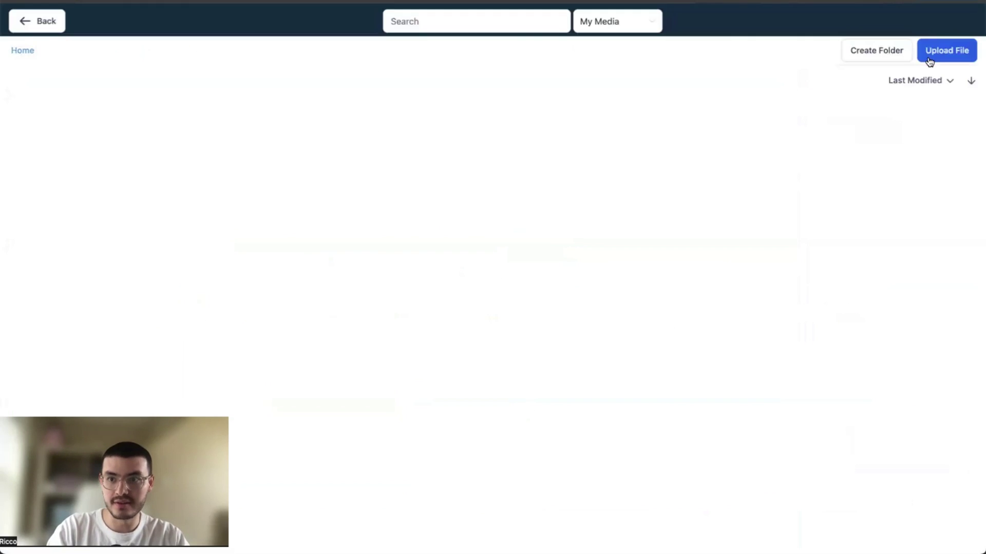
pyautogui.click(930, 56)
pyautogui.click(69, 213)
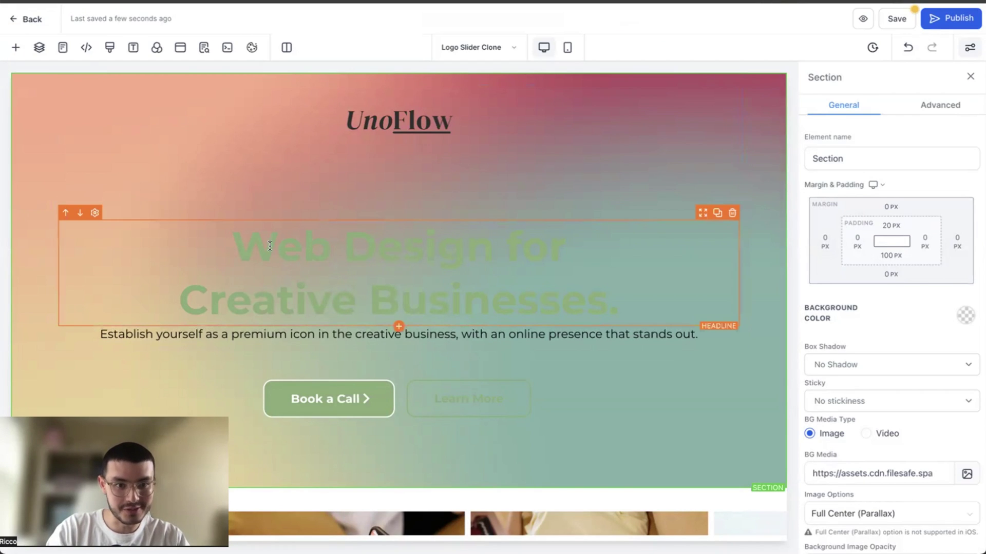
# Change the hero headline and sub headline text colour to white.
pyautogui.click(548, 285)
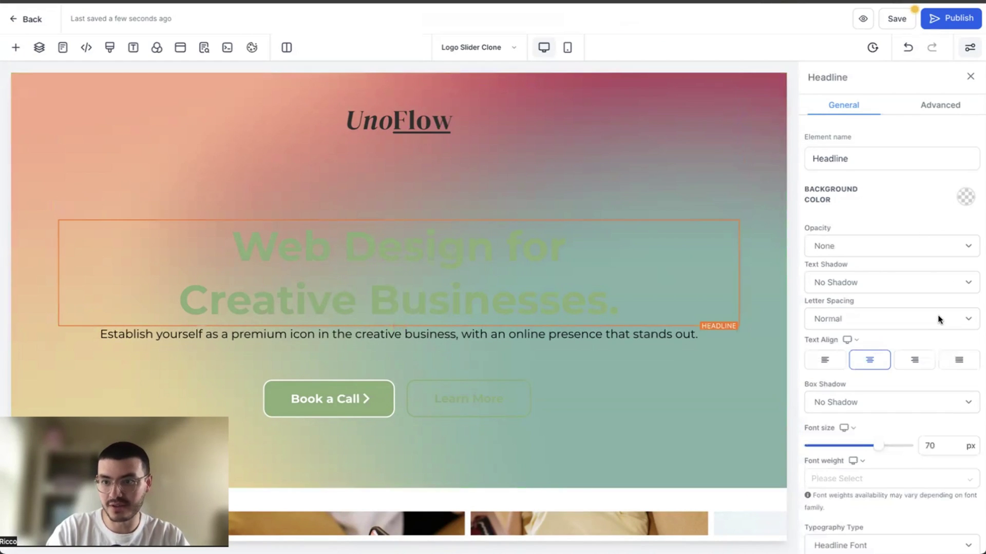
pyautogui.scroll(-5, 938, 315)
pyautogui.click(956, 220)
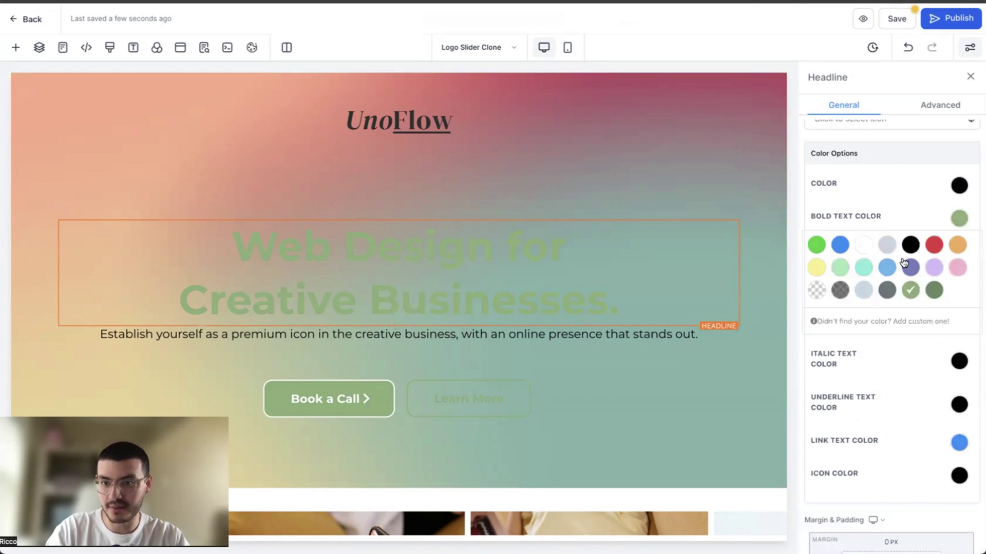
pyautogui.click(861, 248)
pyautogui.click(406, 334)
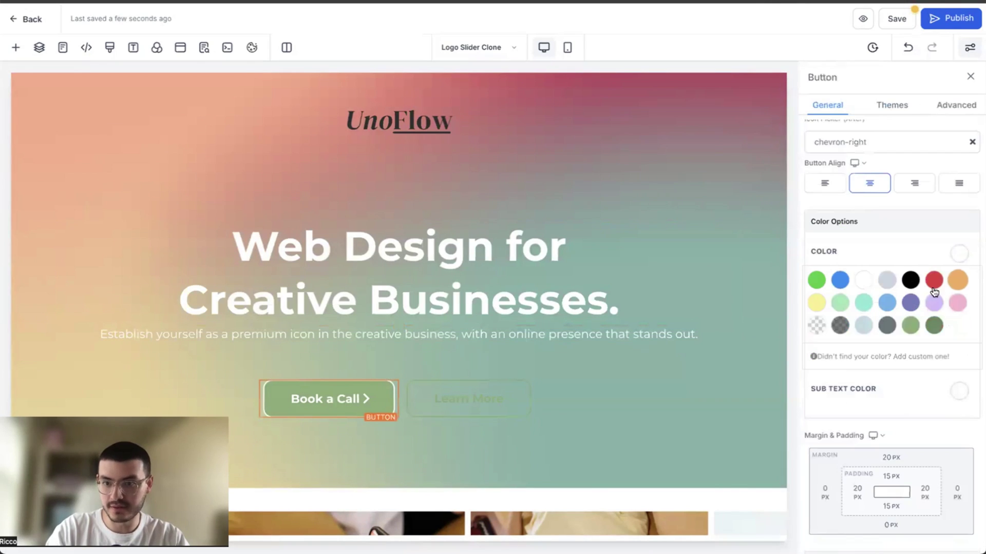
pyautogui.scroll(-2, 935, 288)
pyautogui.click(530, 137)
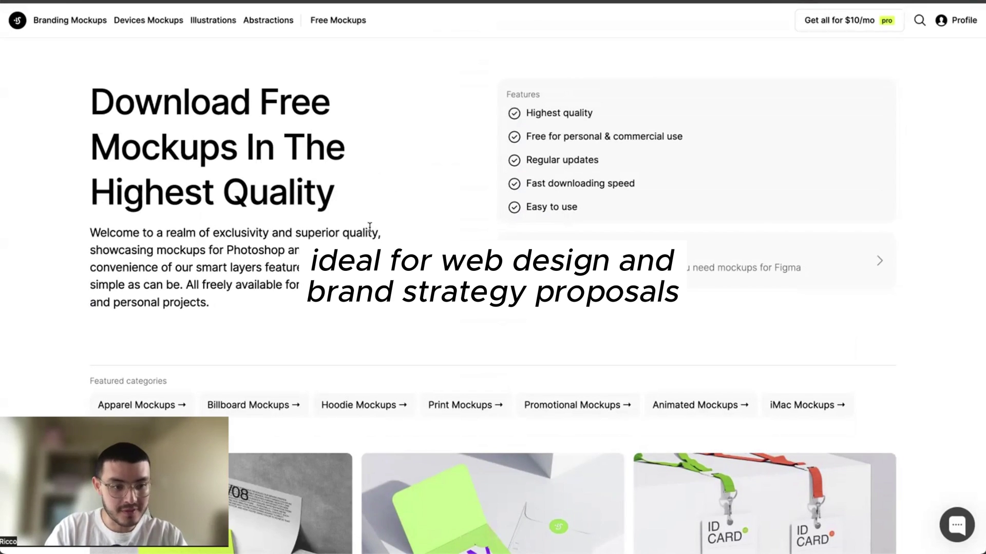
# Scroll the free mockups grid and open the Free B-Mockup: MacBook 16 Pro page.
pyautogui.scroll(-8, 370, 227)
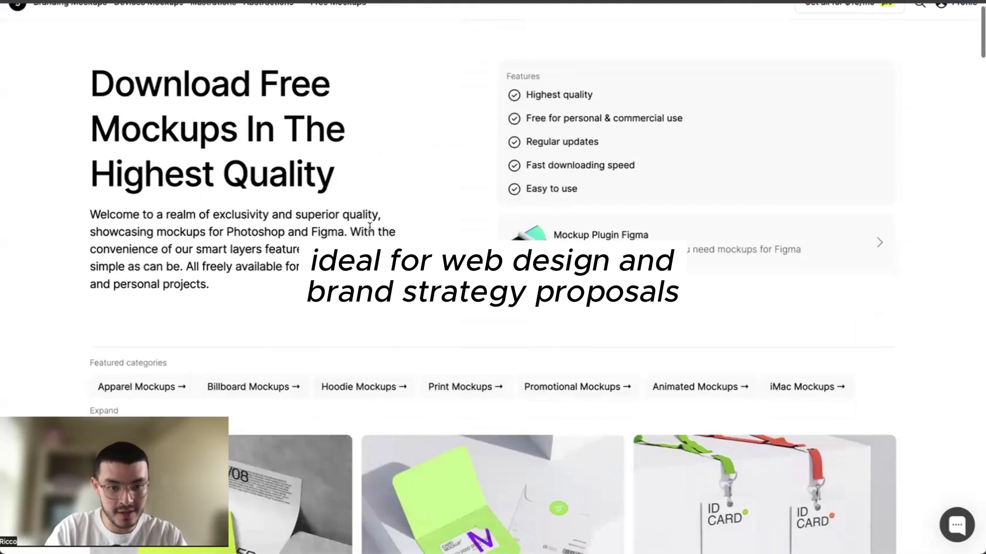
pyautogui.scroll(-2, 370, 231)
pyautogui.scroll(-2, 705, 274)
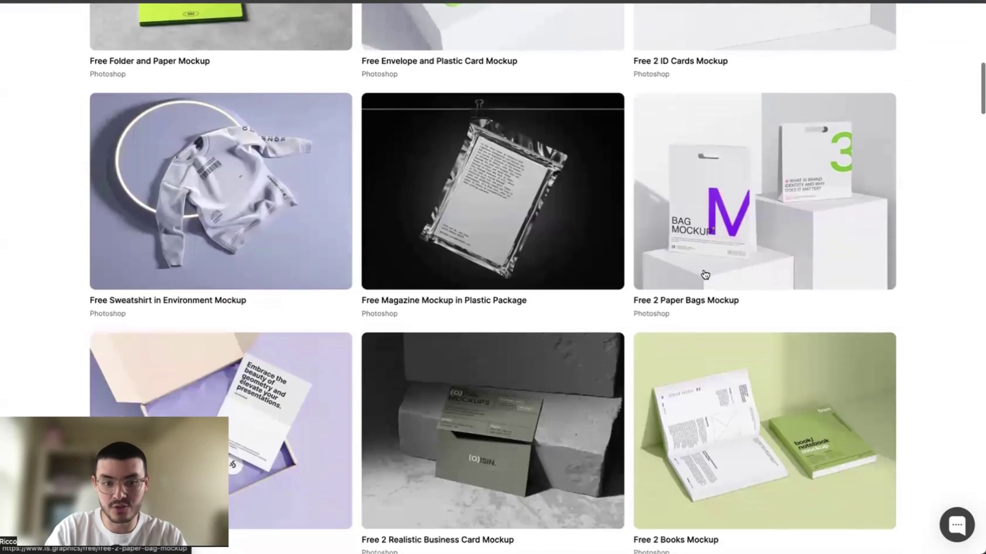
pyautogui.scroll(-15, 705, 275)
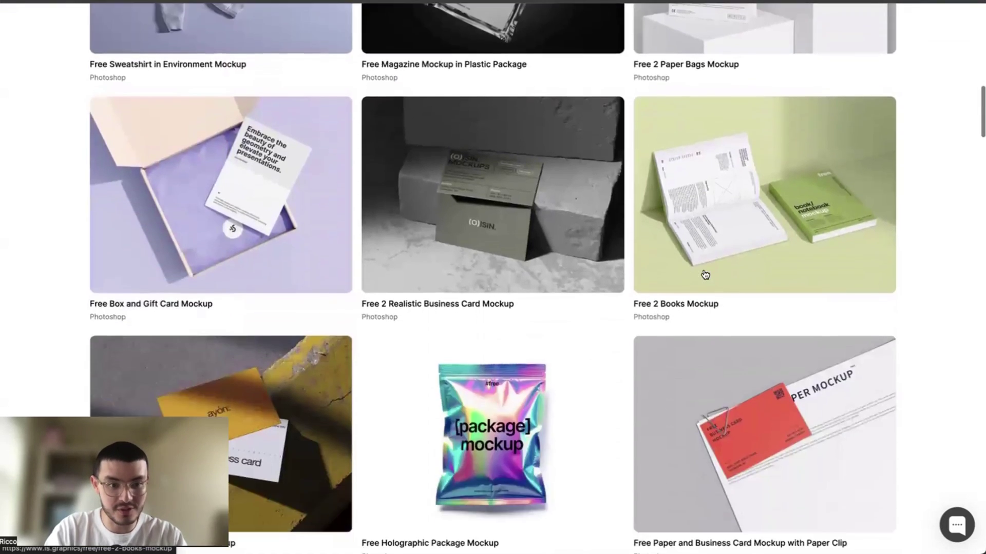
pyautogui.scroll(-5, 705, 275)
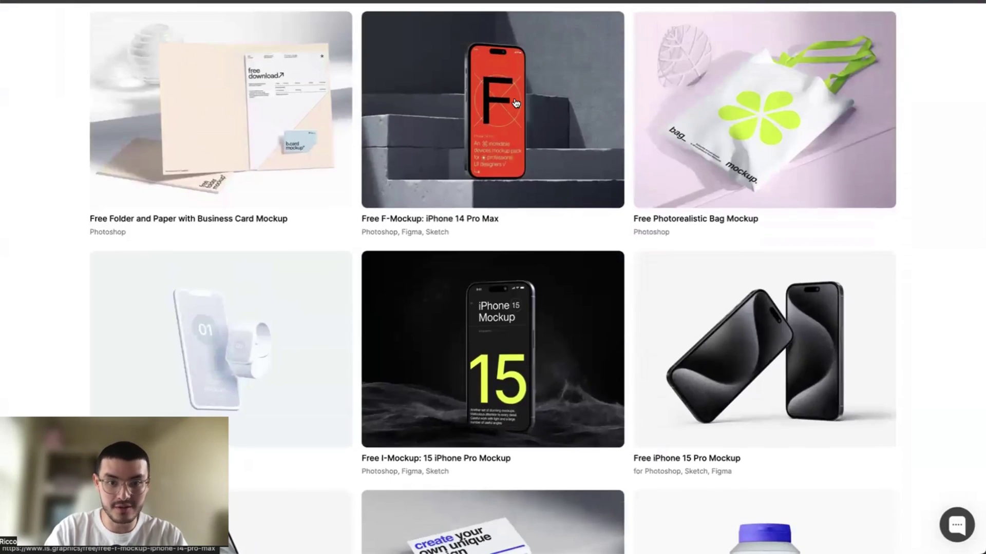
pyautogui.scroll(-12, 400, 138)
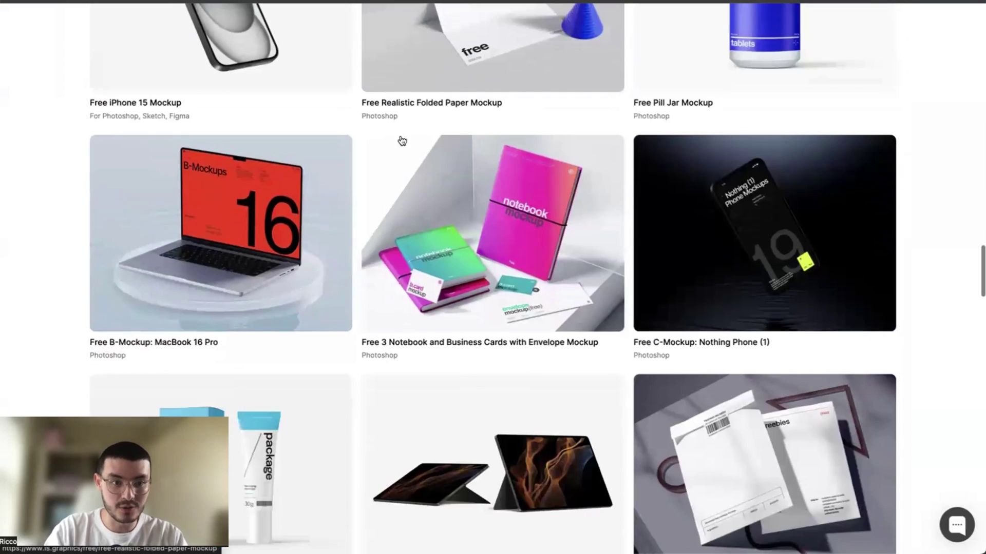
pyautogui.click(268, 194)
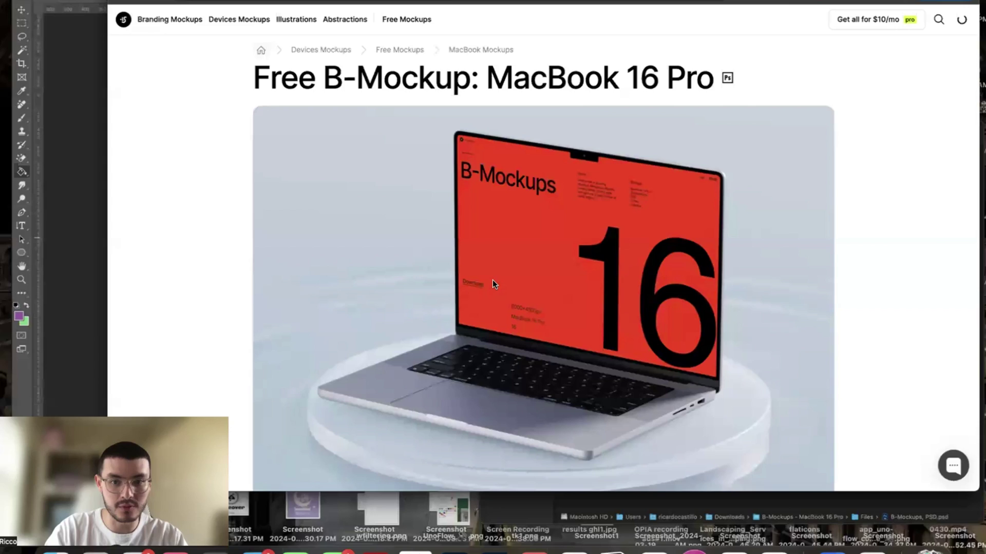
# Switch to the MacBook 16 Pro mockup in Photoshop and open its screen smart object.
pyautogui.hotkey('ctrl', 'Up')
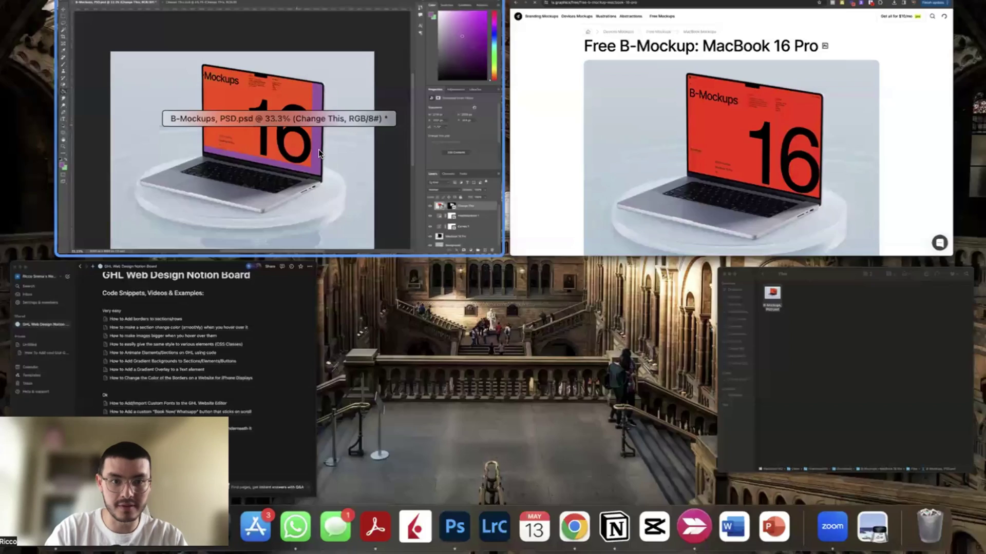
pyautogui.click(319, 149)
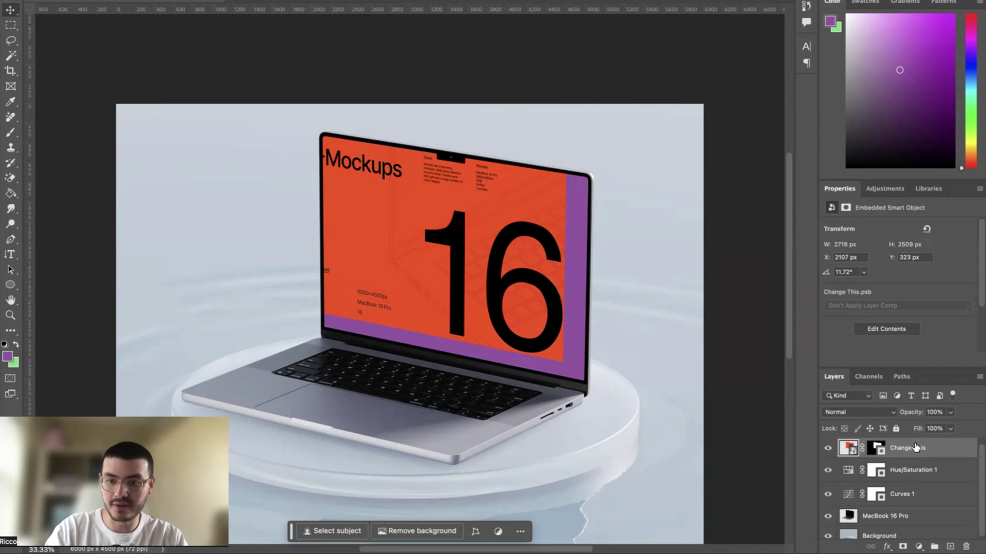
pyautogui.doubleClick(848, 449)
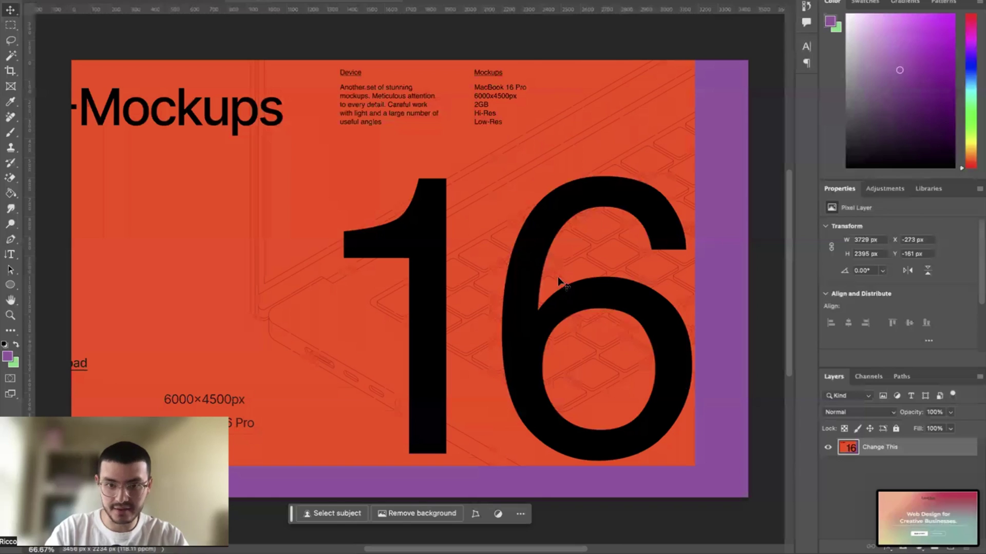
# Place the UnoFlow website screenshot on the laptop screen, save, and close the .psb.
pyautogui.moveTo(558, 280); pyautogui.dragTo(556, 241)
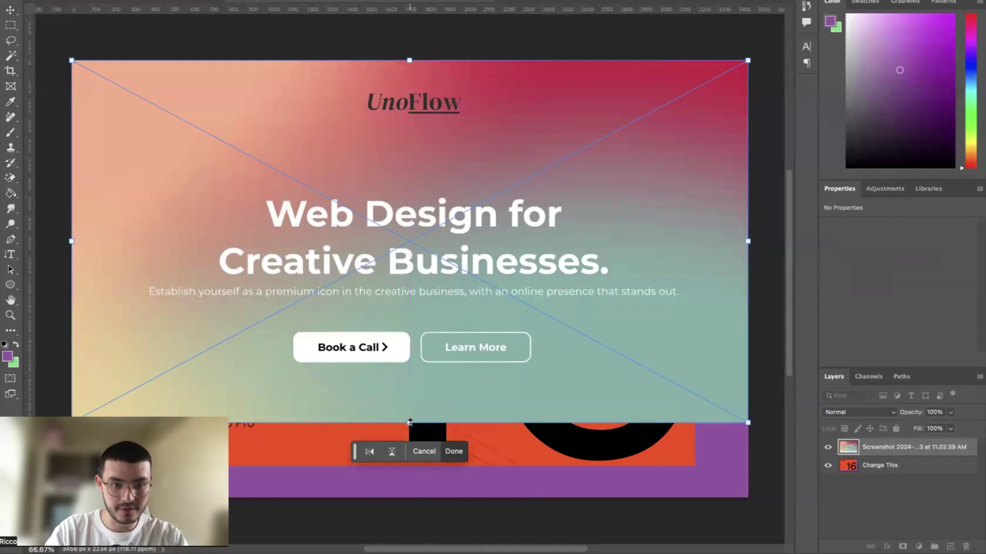
pyautogui.press('Return')
pyautogui.press('super+0')
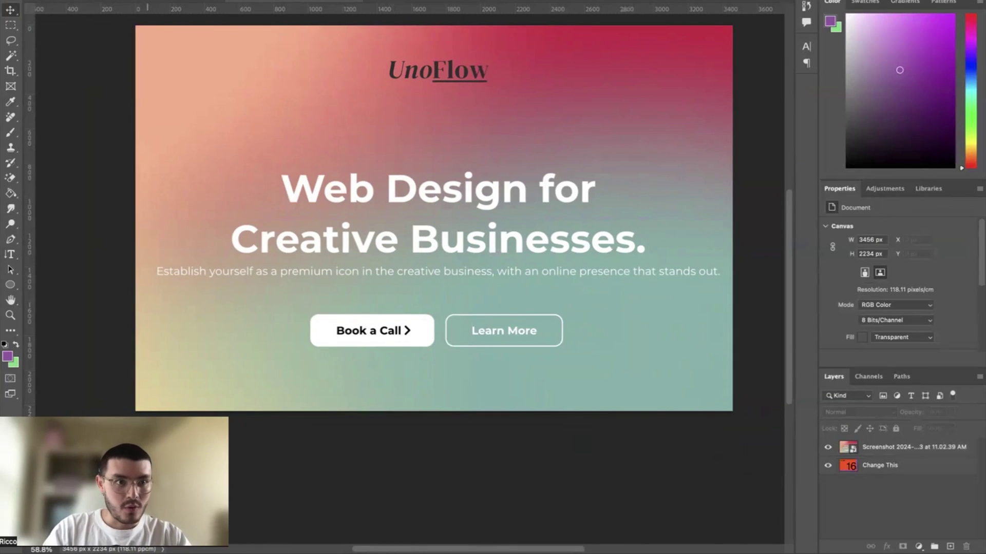
pyautogui.click(109, 0)
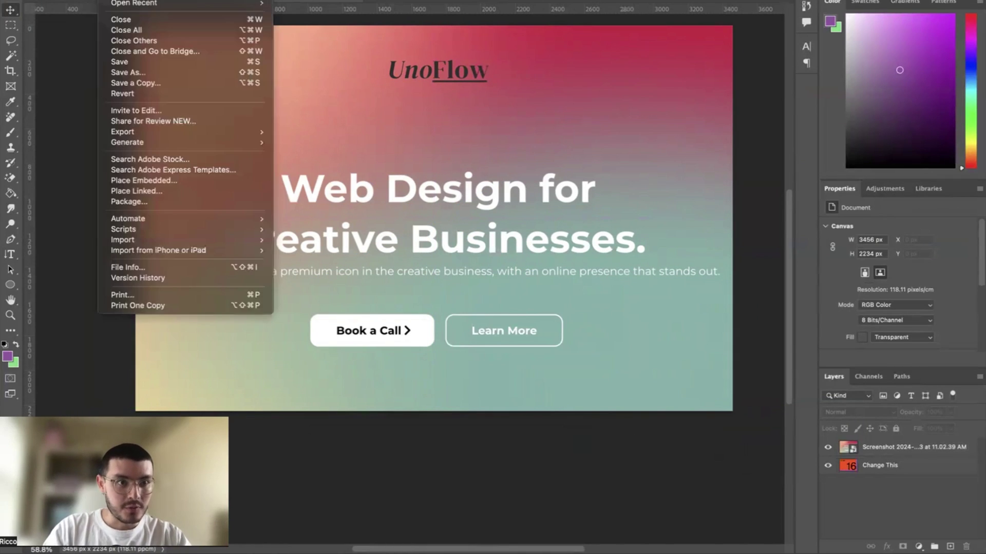
pyautogui.click(129, 65)
pyautogui.press('super+w')
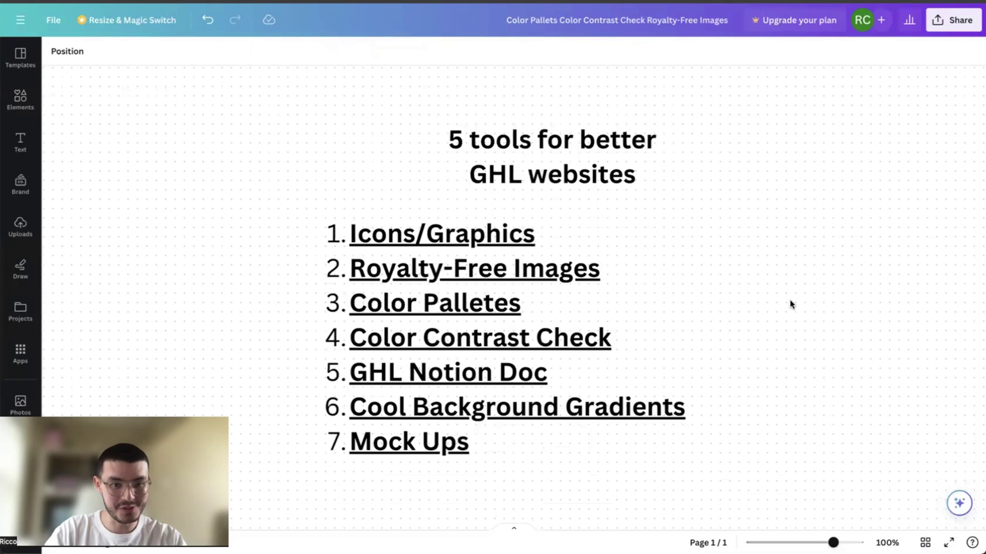
# Change the slide title's number from 5 to 7, then bring the Notion board window forward.
pyautogui.click(462, 154)
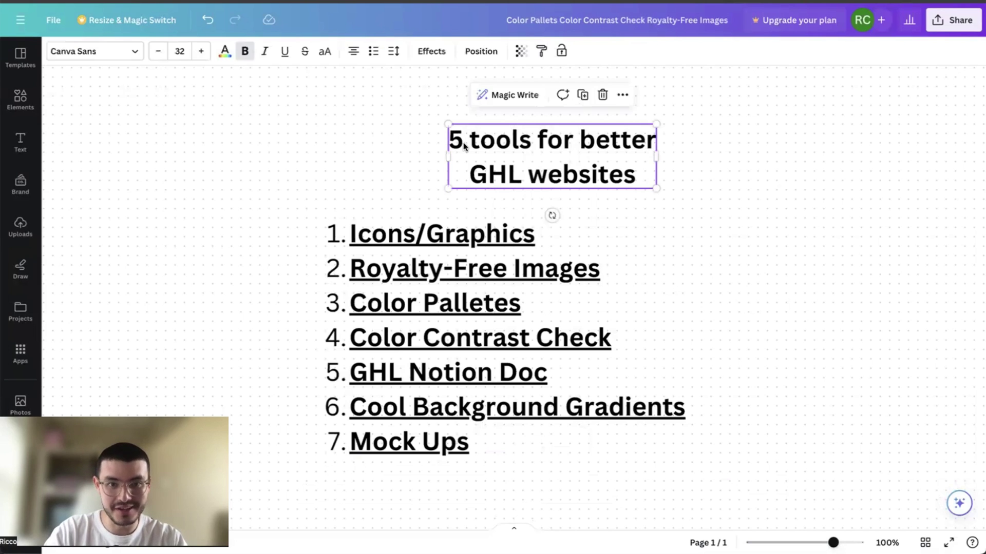
pyautogui.press('BackSpace')
pyautogui.write('7')
pyautogui.click(805, 272)
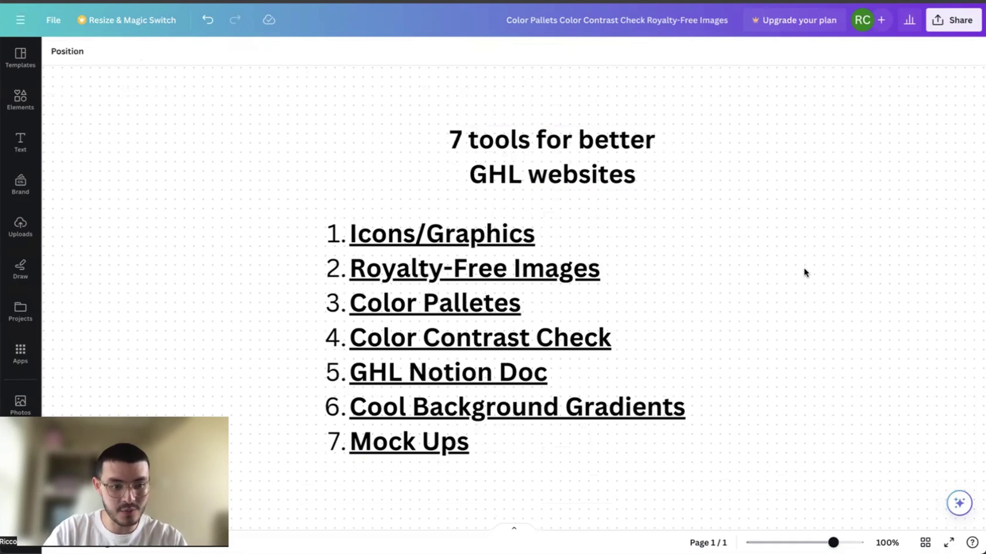
pyautogui.press('super+Tab')
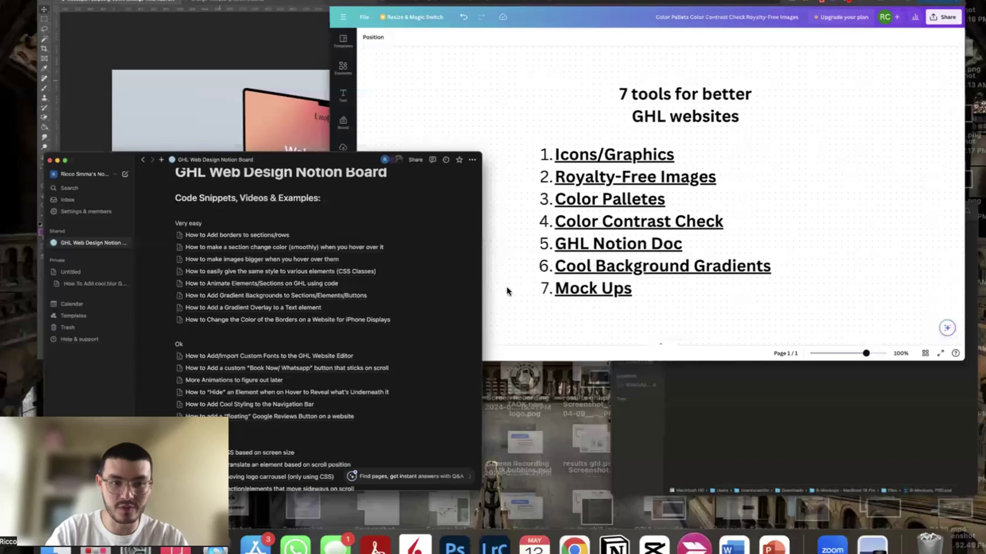